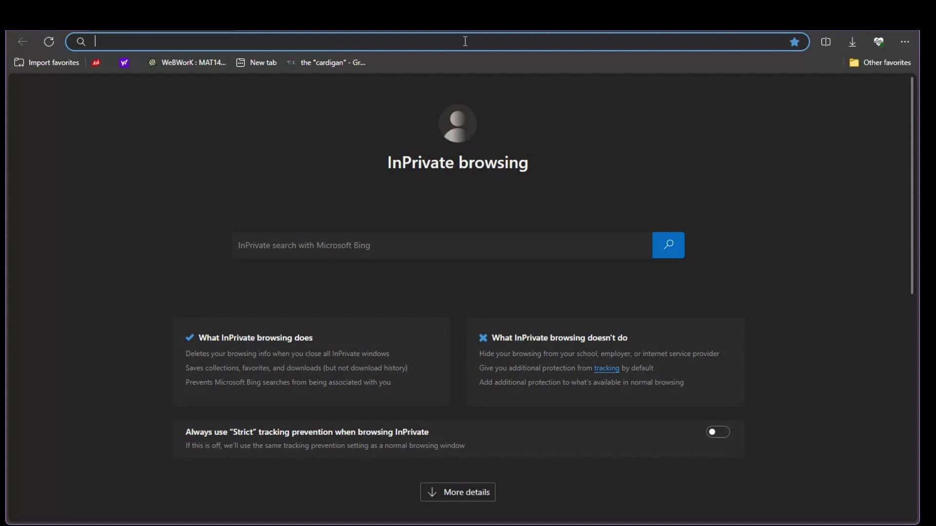
# - Search the web for "excel download" and open Microsoft's "Free Online Spreadsheet Software: Excel | Microsoft 365" result
pyautogui.write('exce')
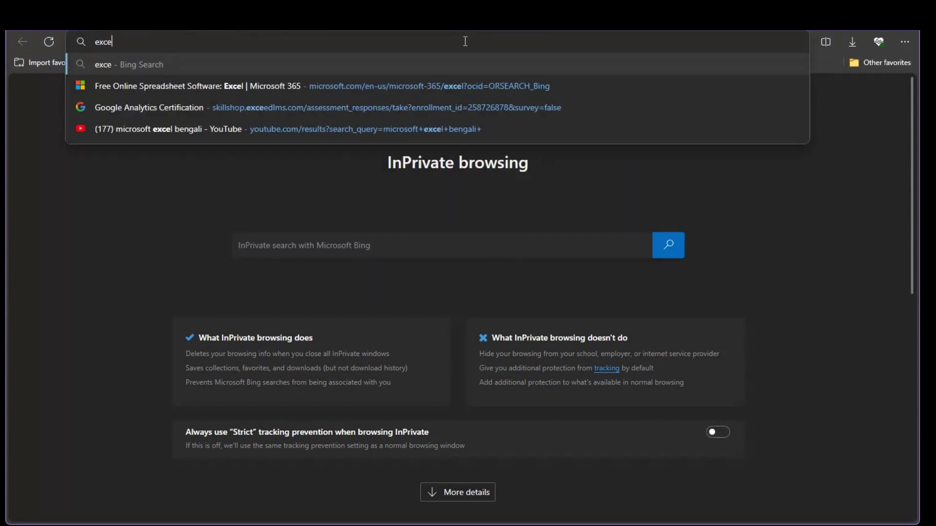
pyautogui.write('l download')
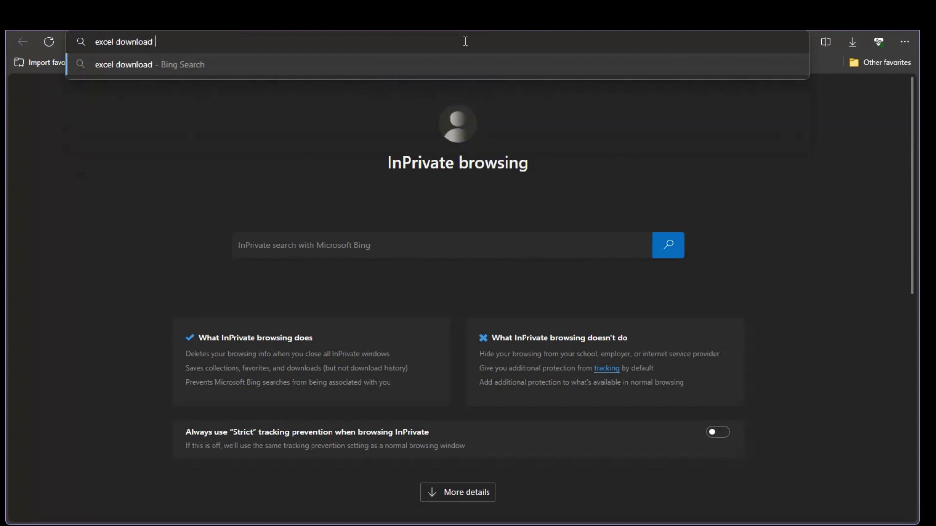
pyautogui.press('Return')
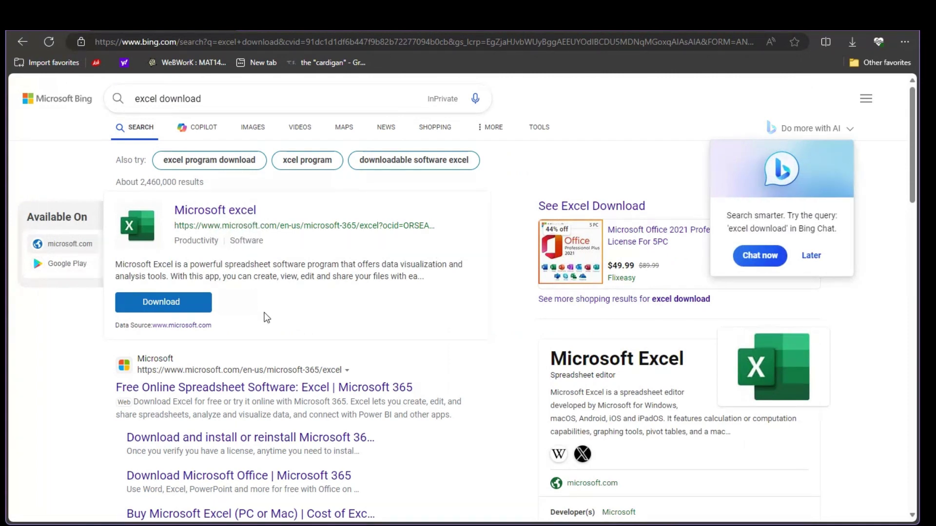
pyautogui.scroll(-3, 266, 315)
pyautogui.scroll(-1, 266, 314)
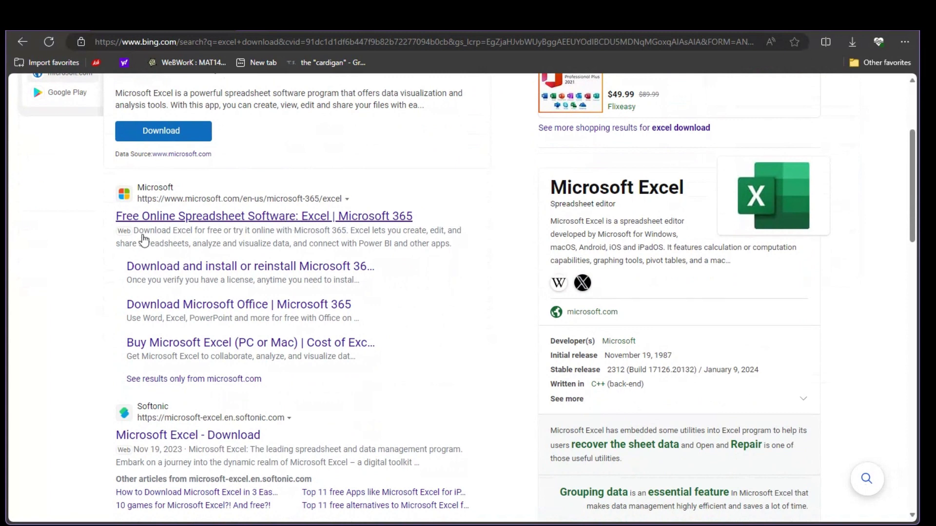
pyautogui.click(227, 222)
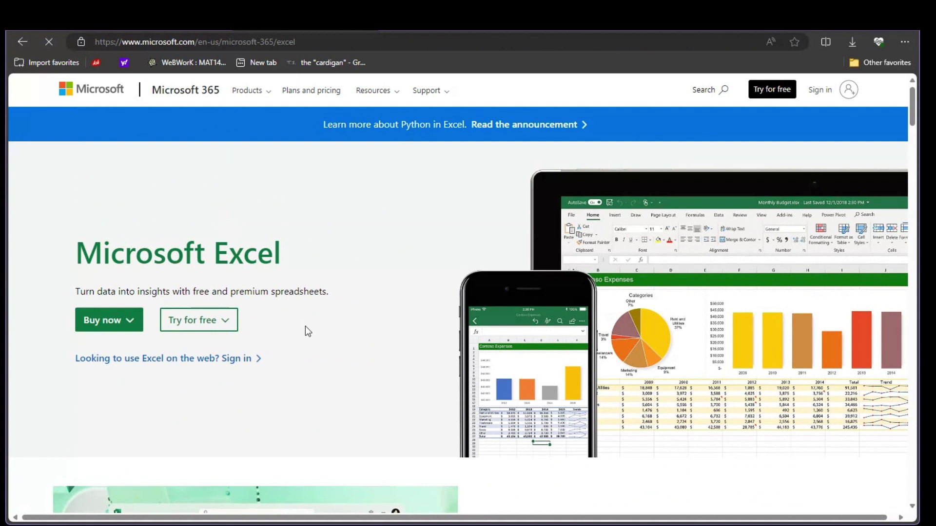
# - Check the Excel purchase choices, then open the free Microsoft 365 trial offer for home use
pyautogui.scroll(-1, 305, 327)
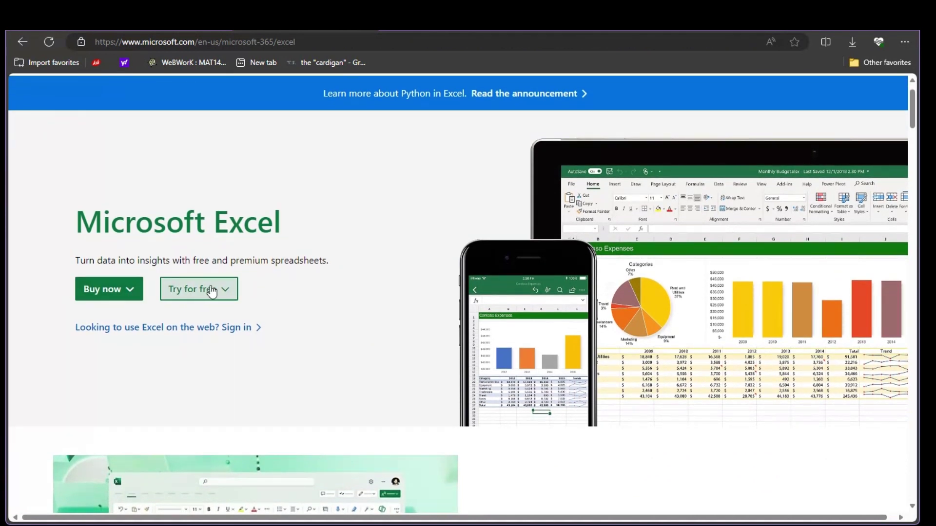
pyautogui.click(131, 293)
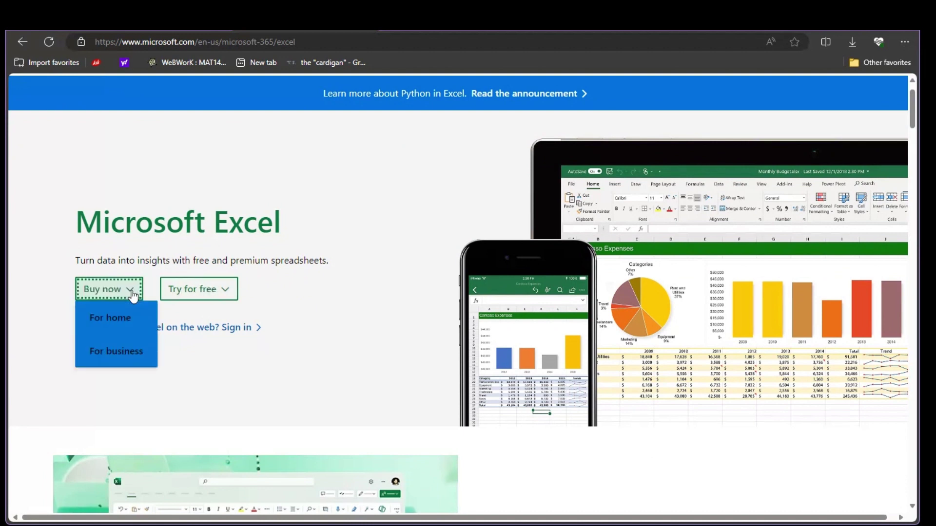
pyautogui.click(191, 296)
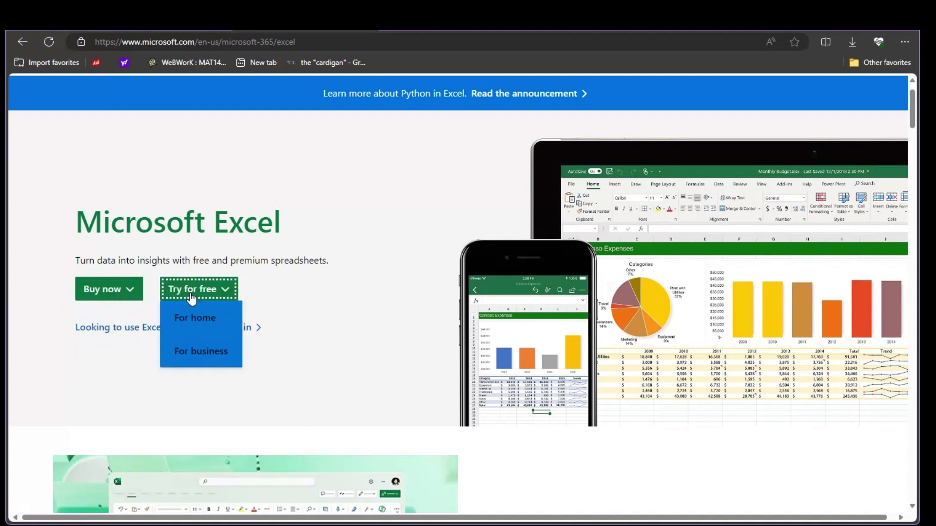
pyautogui.click(190, 332)
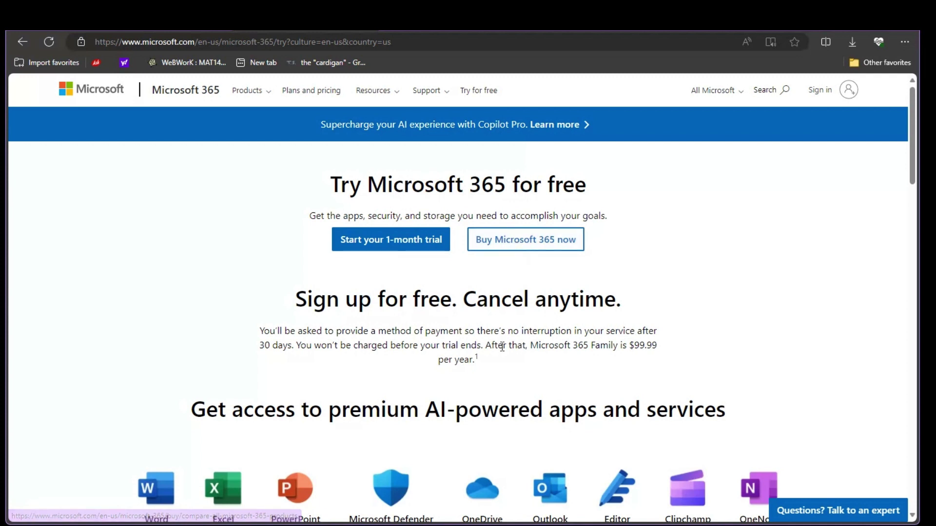
# - Review the Microsoft 365 free trial terms and start the 1-month trial
pyautogui.scroll(-2, 502, 346)
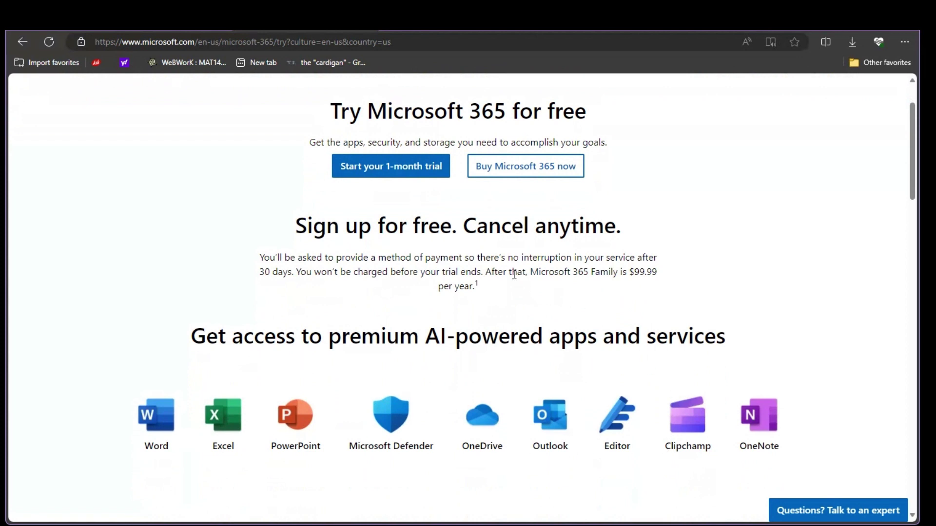
pyautogui.scroll(2, 514, 274)
pyautogui.click(408, 240)
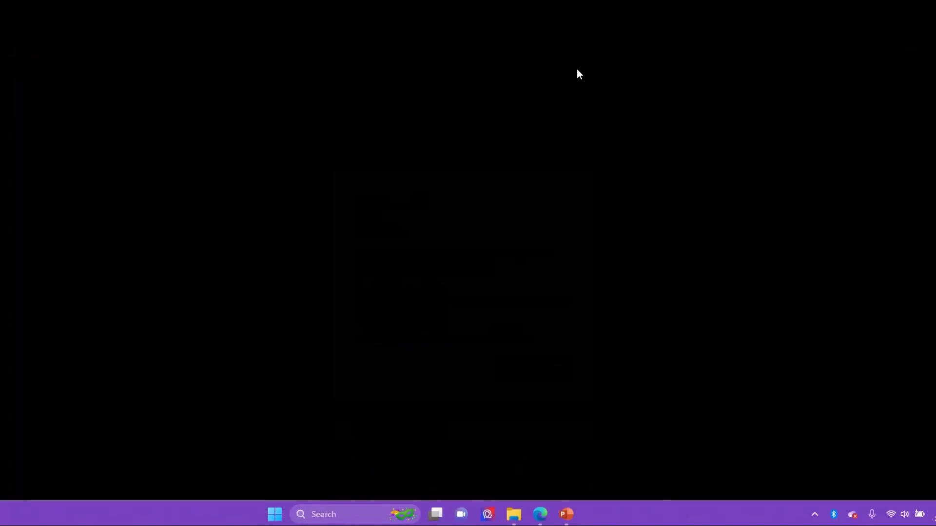
# - Create a new Microsoft Excel Worksheet file on the desktop and name it Test1
pyautogui.rightClick(516, 59)
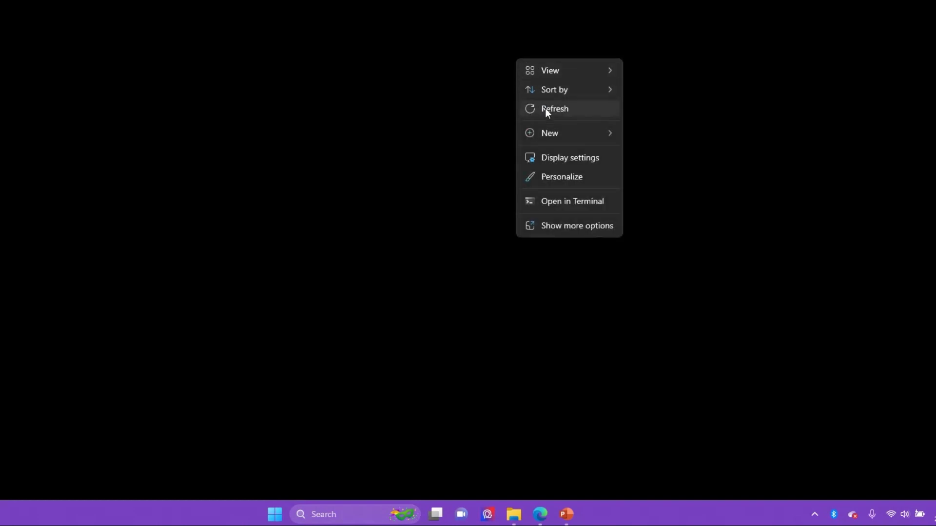
pyautogui.moveTo(551, 129)
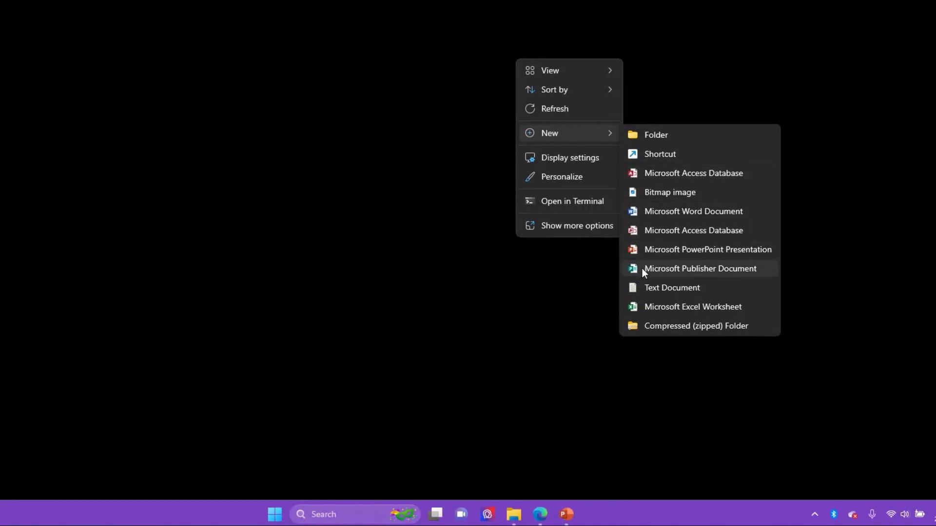
pyautogui.click(657, 305)
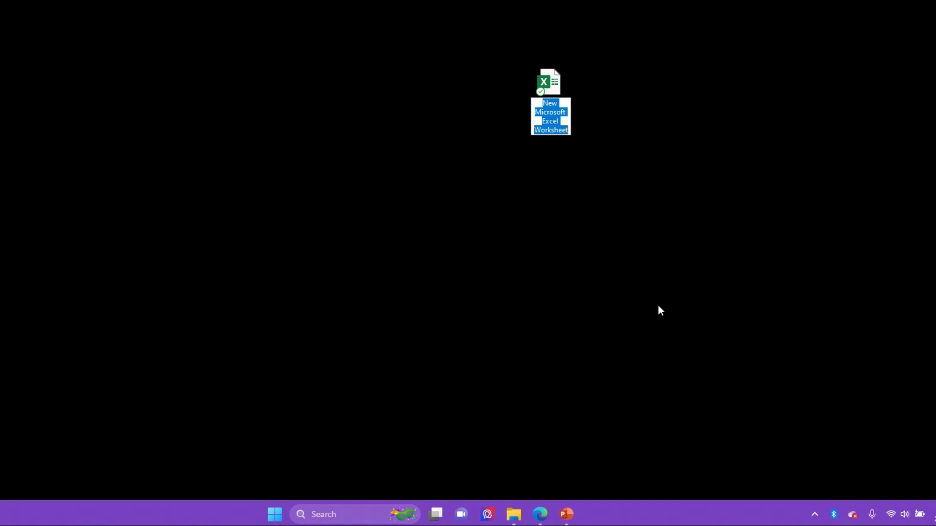
pyautogui.write('Te')
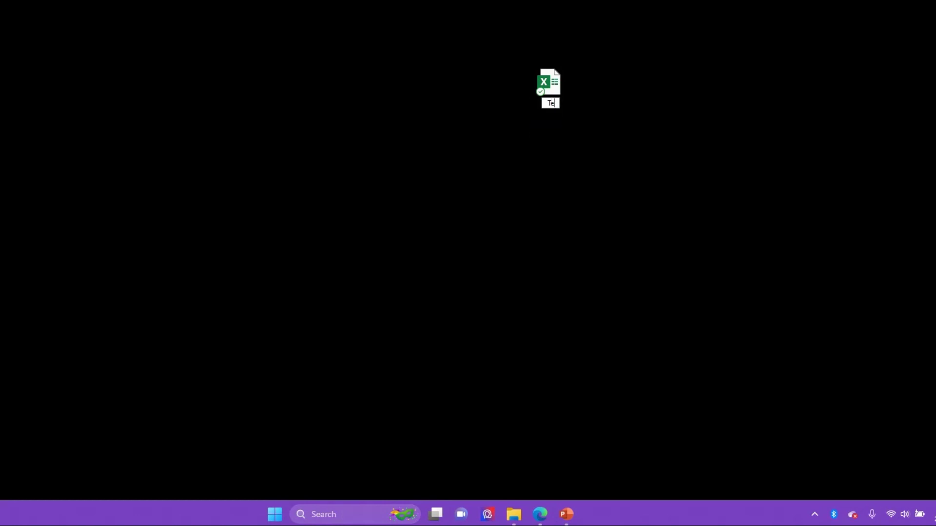
pyautogui.write('st1')
pyautogui.press('Return')
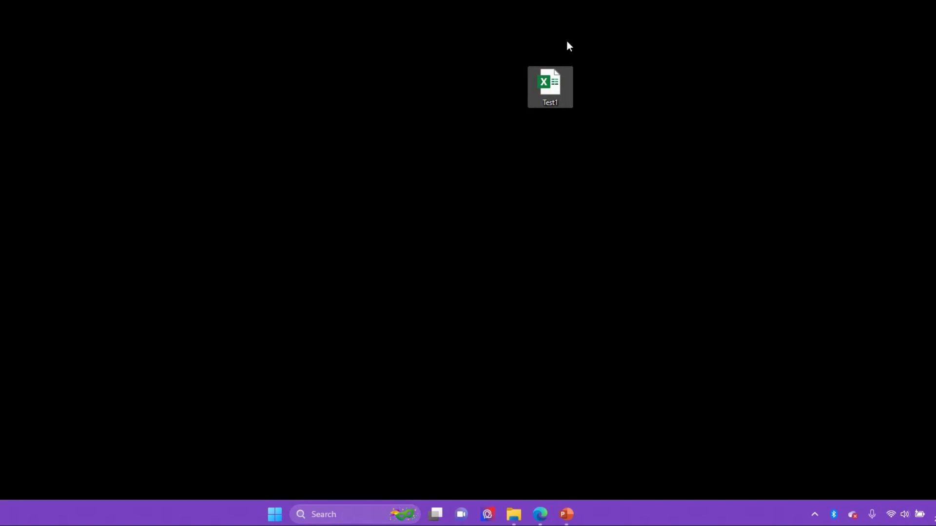
# - Switch to Excel by searching the computer for "excel" and bring up an empty workbook
pyautogui.click(339, 511)
pyautogui.write('excel')
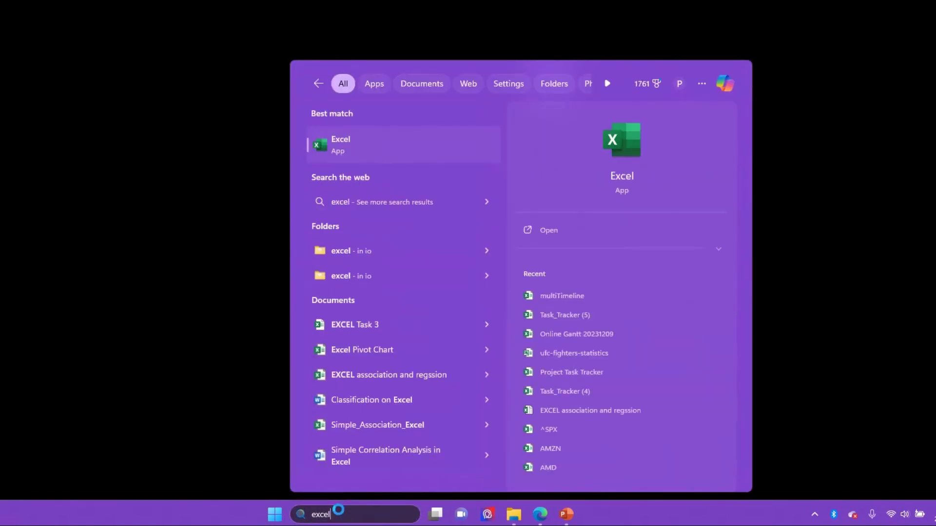
pyautogui.click(213, 271)
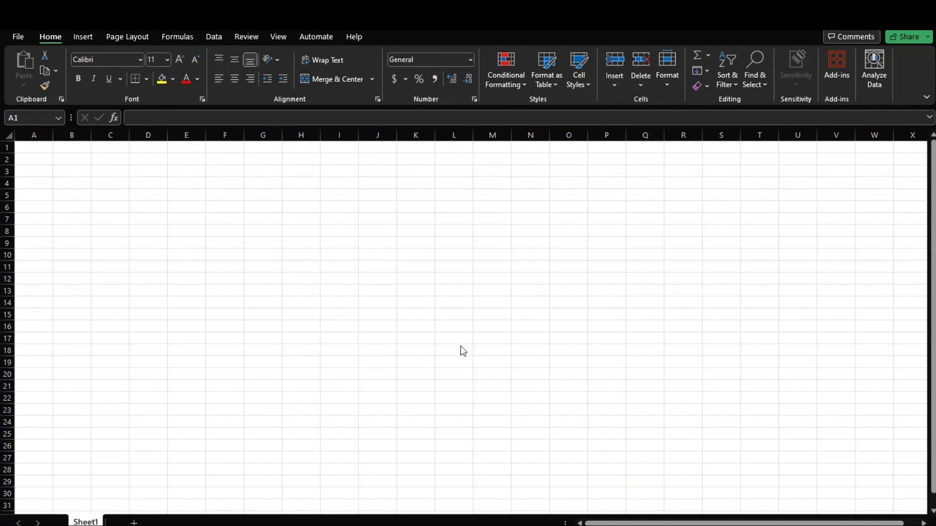
# - Select scattered cells, including C6, K8, B5 and E20, to examine how each cell's address is shown
pyautogui.click(108, 207)
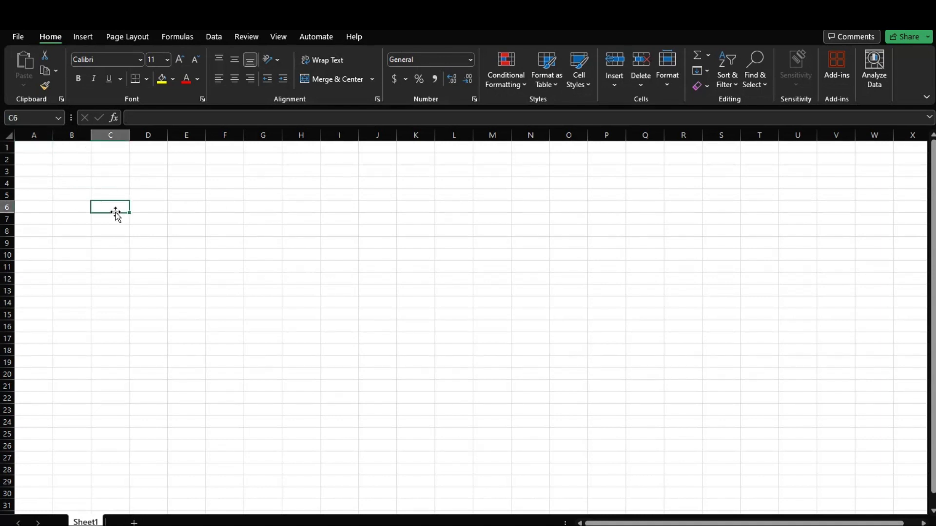
pyautogui.click(262, 242)
pyautogui.click(412, 232)
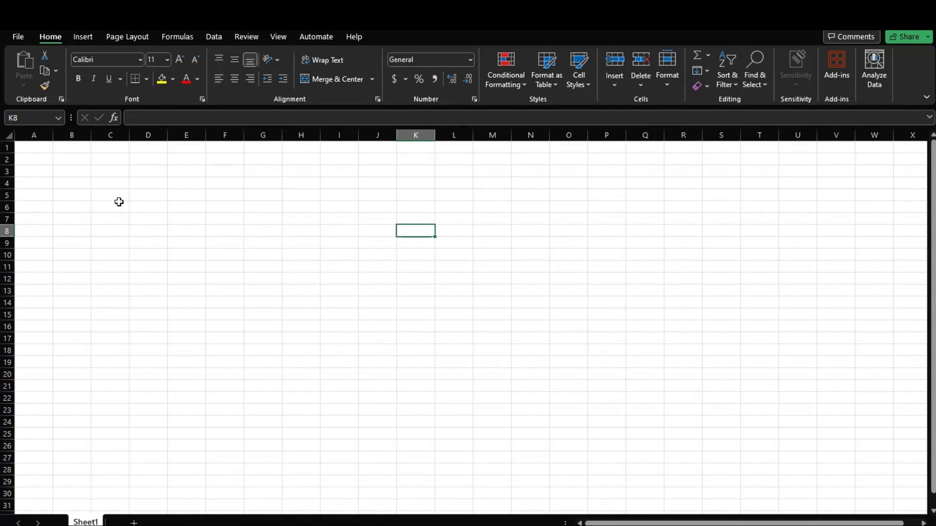
pyautogui.click(45, 117)
pyautogui.click(83, 194)
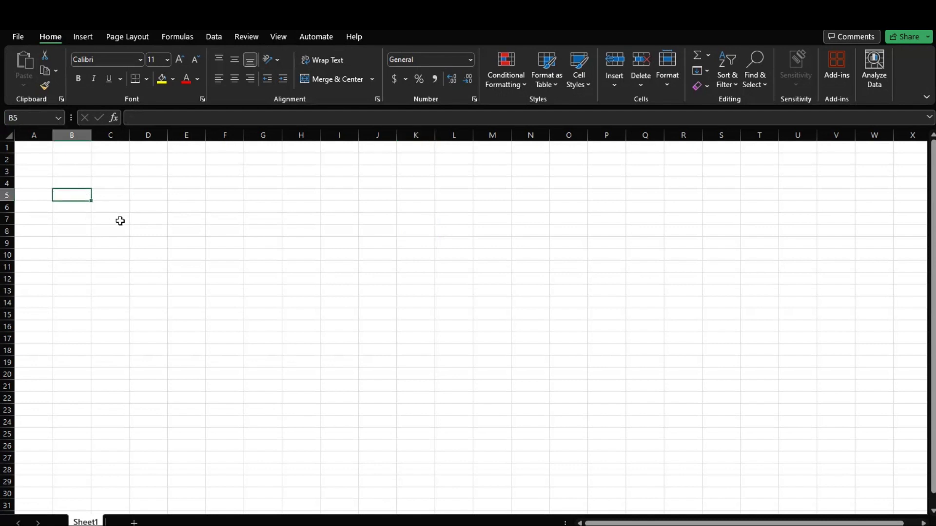
pyautogui.click(414, 373)
pyautogui.click(198, 373)
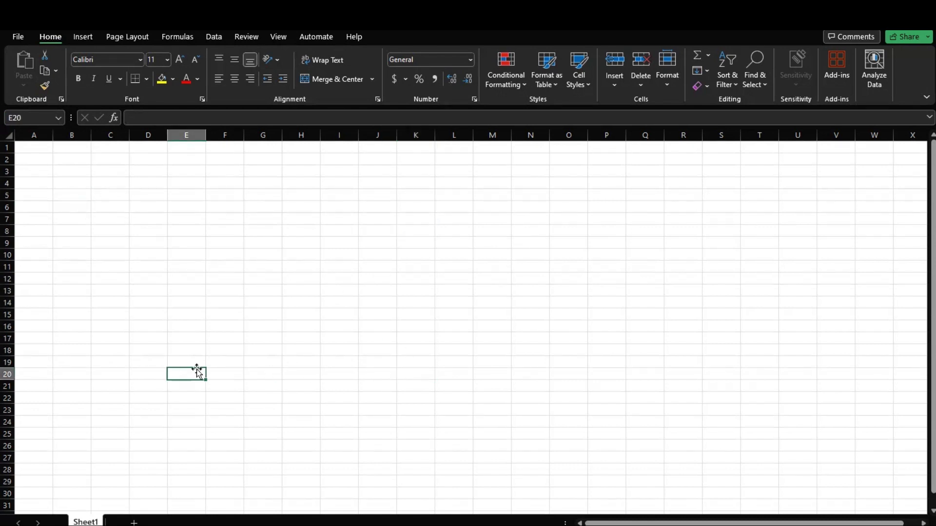
# - Select cells A1, B1, C1, A2 and A3 in turn to examine how references combine column letter and row number
pyautogui.click(29, 120)
pyautogui.click(32, 147)
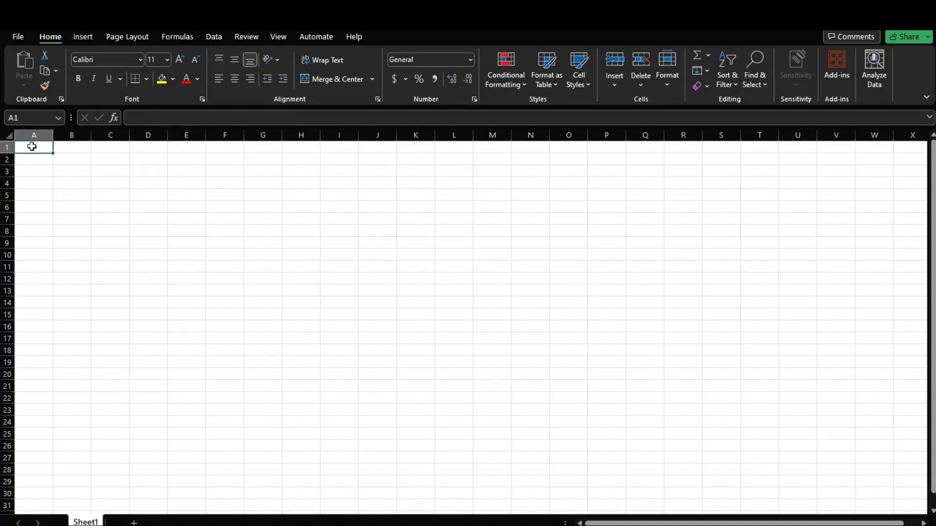
pyautogui.click(66, 151)
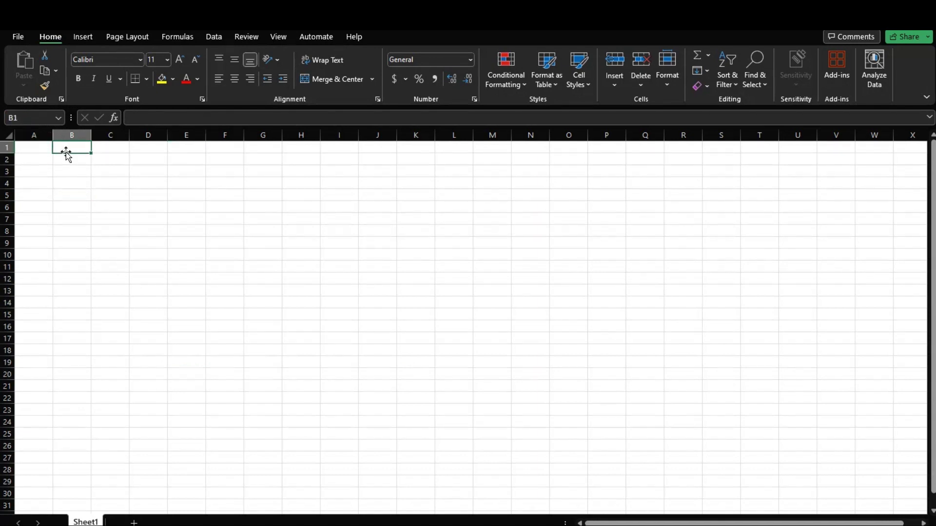
pyautogui.click(117, 151)
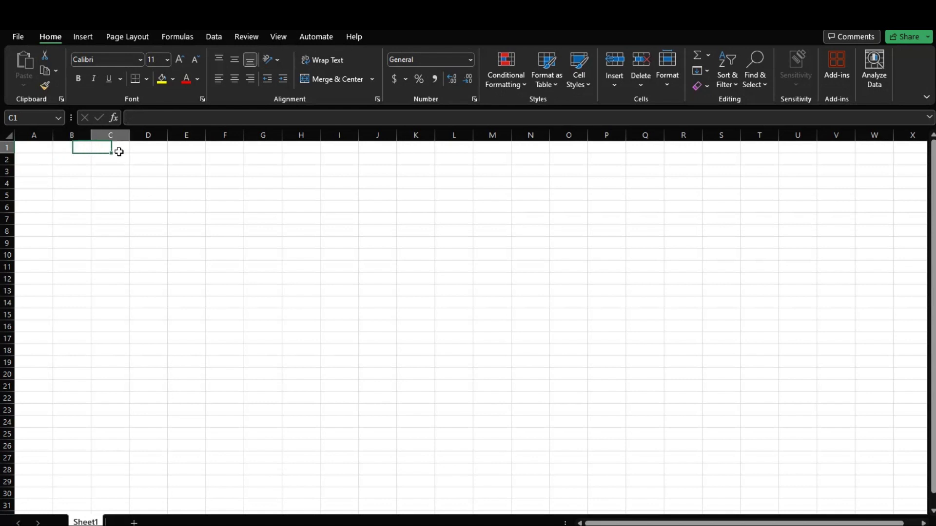
pyautogui.click(41, 159)
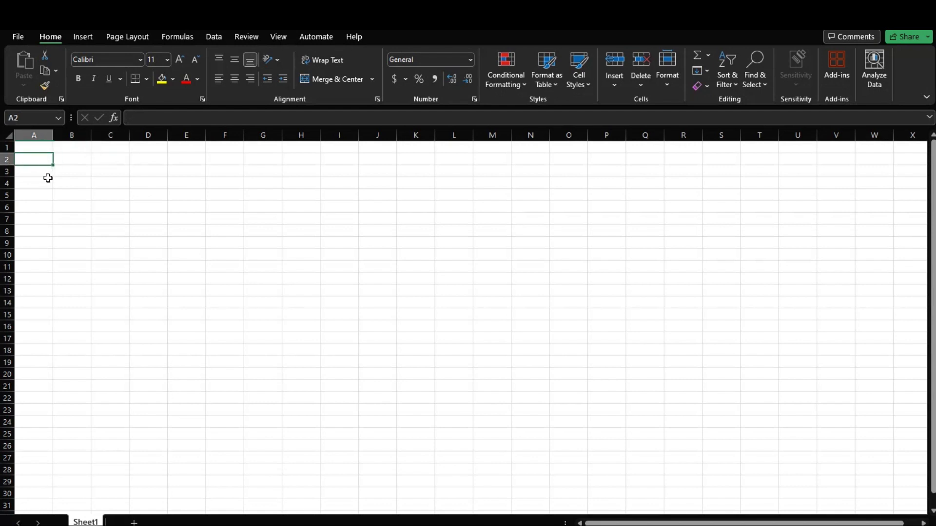
pyautogui.click(42, 170)
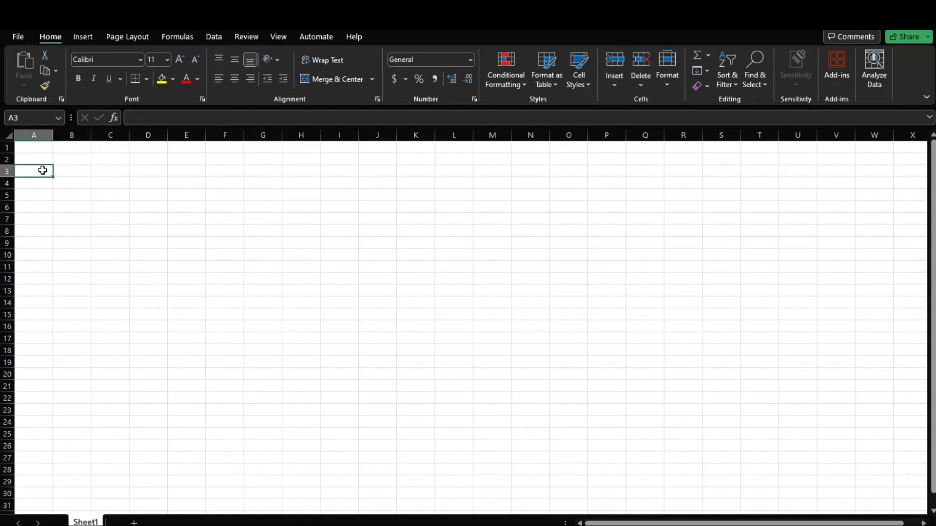
# - Select the whole of column A, the neighbouring columns and row 3 to examine how columns and rows run
pyautogui.click(33, 136)
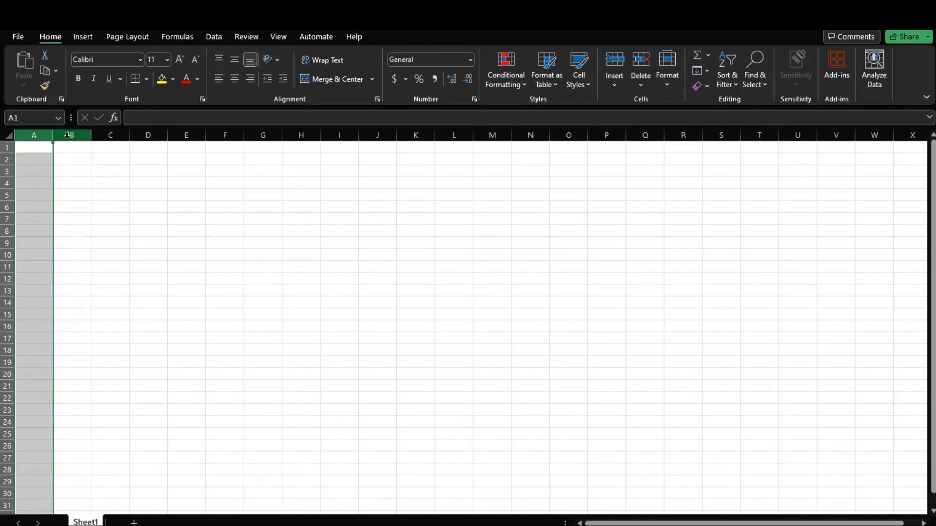
pyautogui.moveTo(68, 135); pyautogui.dragTo(144, 138)
pyautogui.click(9, 171)
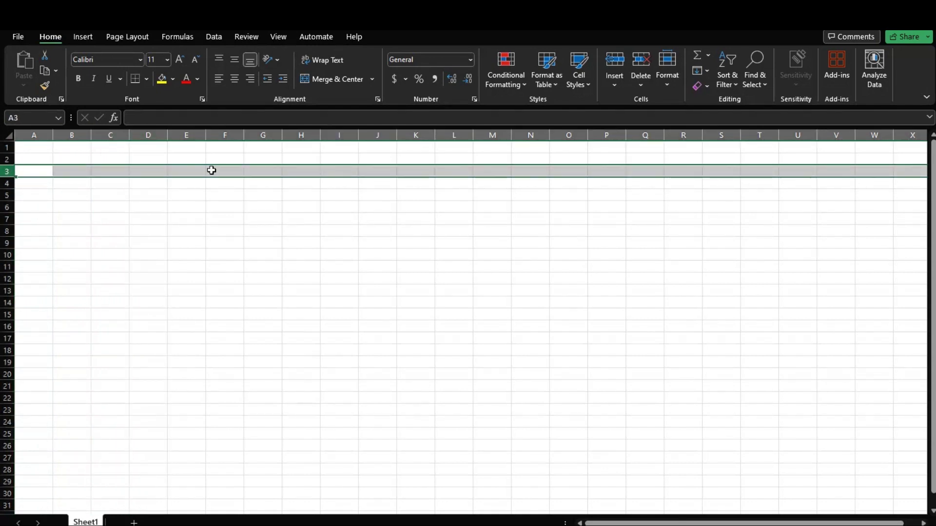
pyautogui.click(353, 209)
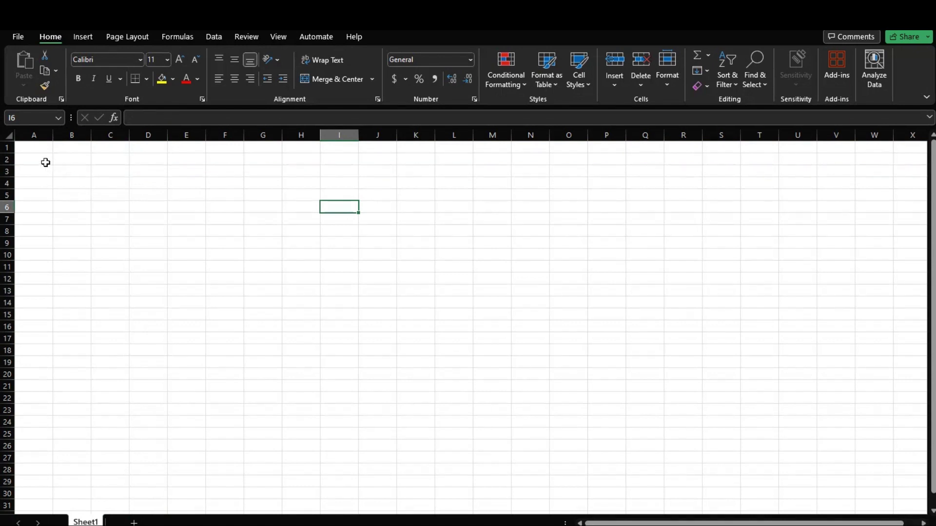
# - Enter the header Product_ID in cell A1 and Product_Name in cell B1
pyautogui.click(41, 149)
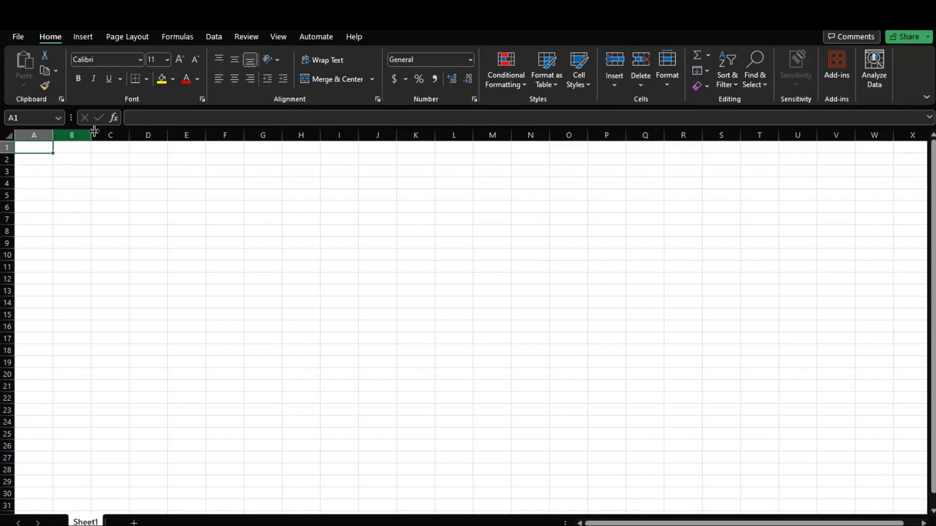
pyautogui.click(161, 119)
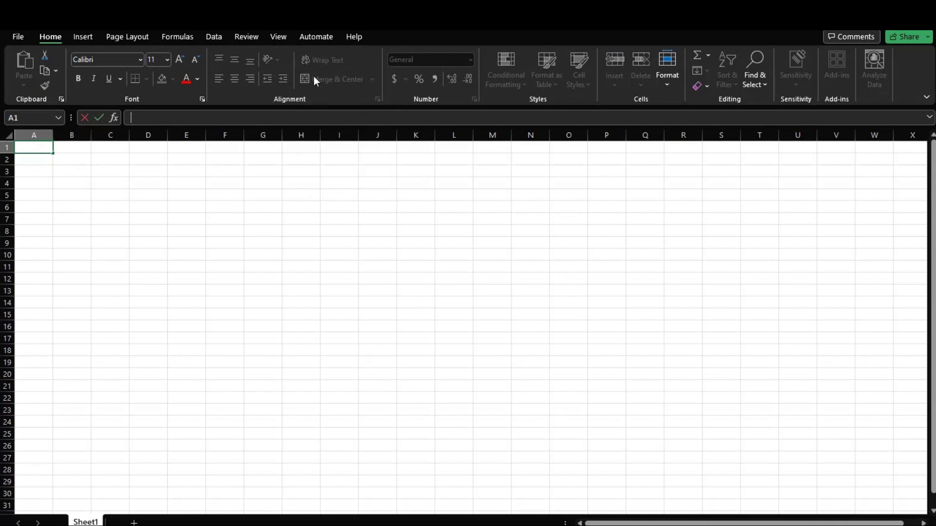
pyautogui.write('Product_ID')
pyautogui.click(74, 148)
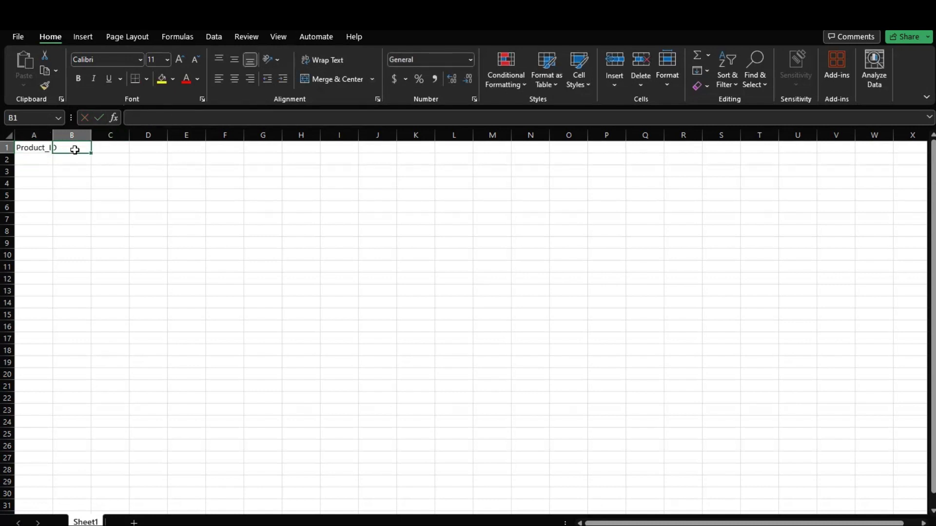
pyautogui.write('Product_')
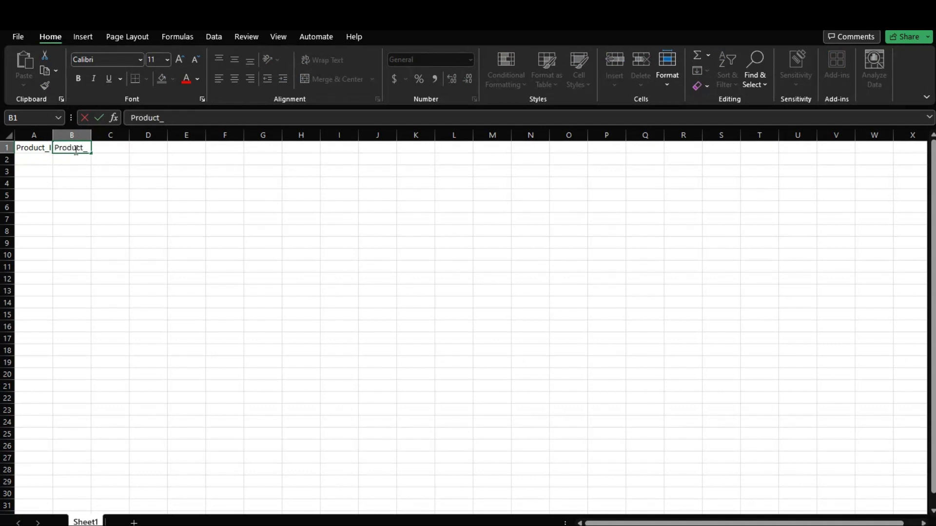
pyautogui.write('Name')
pyautogui.moveTo(88, 148); pyautogui.dragTo(119, 148)
pyautogui.click(151, 154)
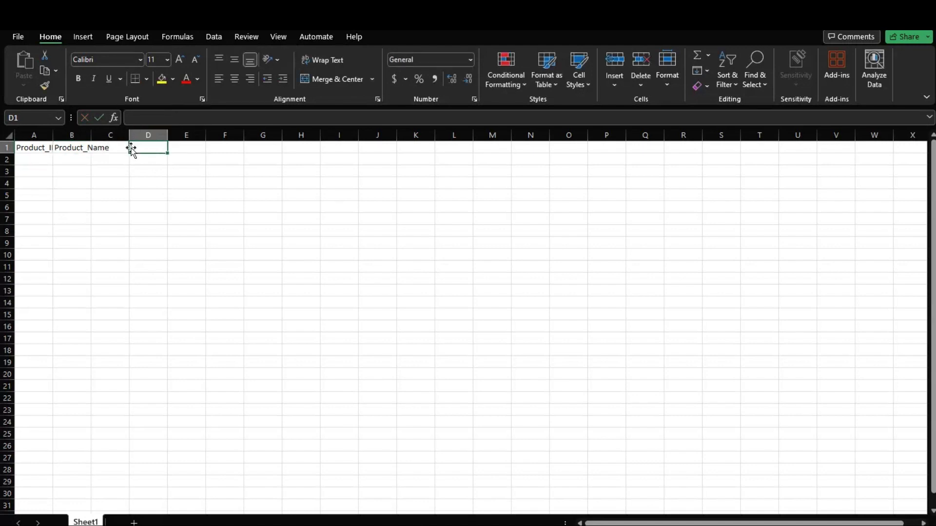
# - Enter the header Product_Price in cell C1 and widen columns A, B and C so that each header fits
pyautogui.doubleClick(128, 148)
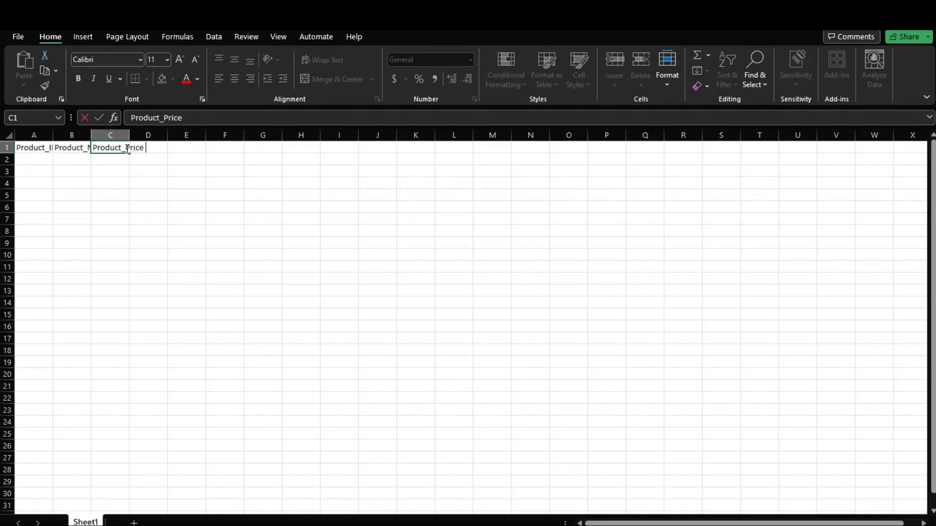
pyautogui.click(208, 228)
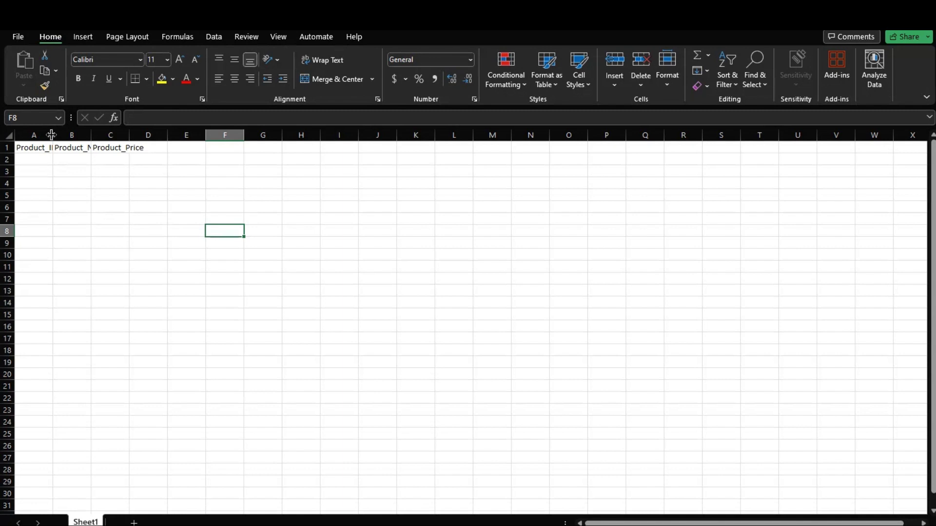
pyautogui.moveTo(52, 134); pyautogui.dragTo(422, 148)
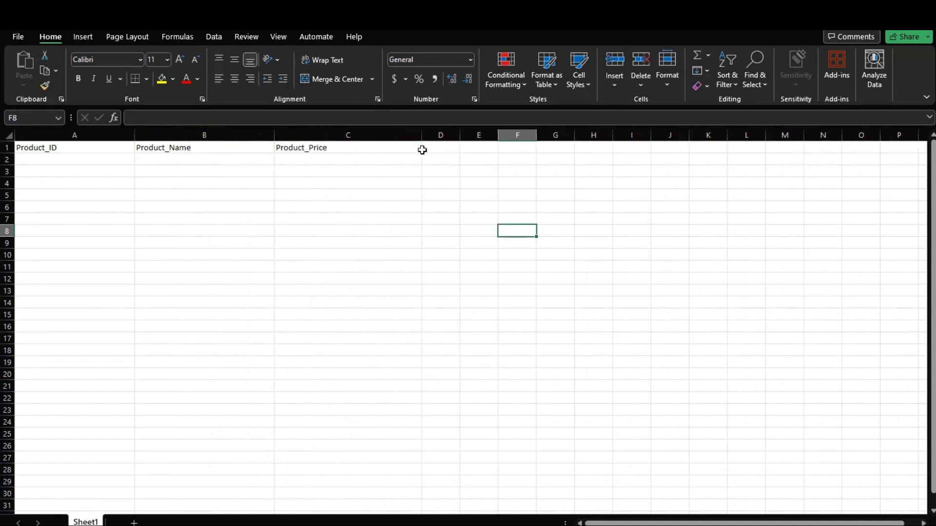
# - Apply All Borders to the range A1:C11, covering the three headers and ten rows beneath them
pyautogui.click(98, 157)
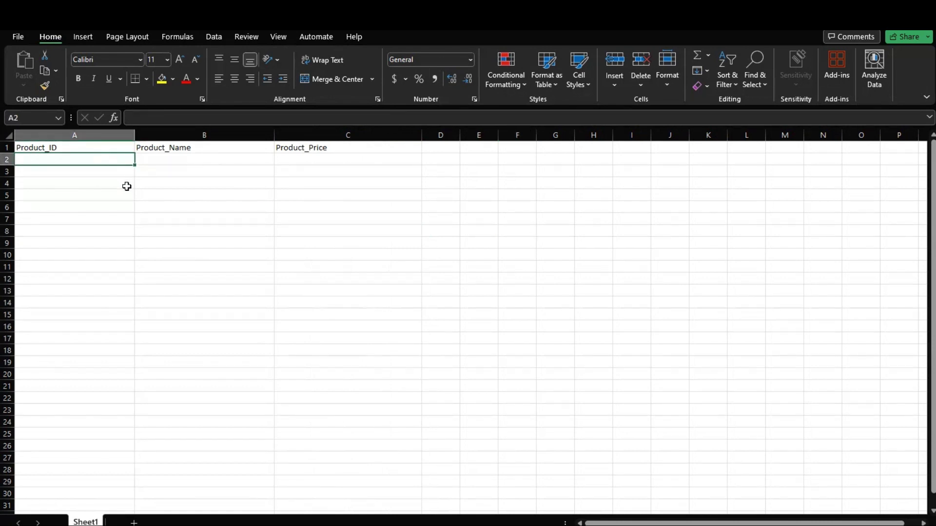
pyautogui.click(124, 147)
pyautogui.click(222, 146)
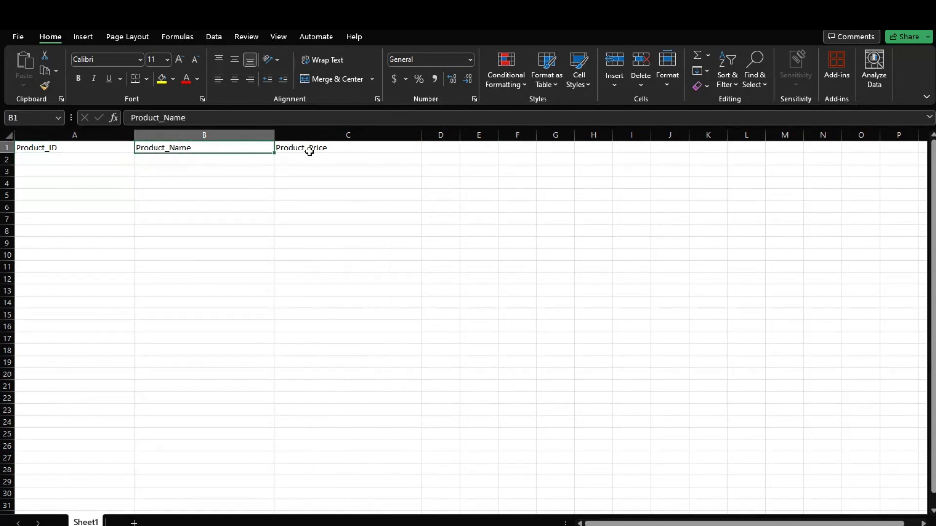
pyautogui.click(321, 150)
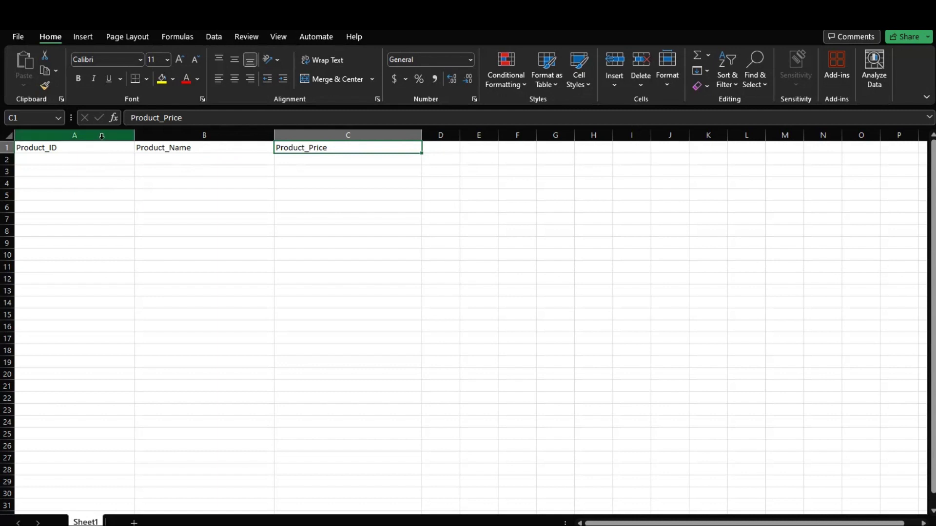
pyautogui.click(99, 152)
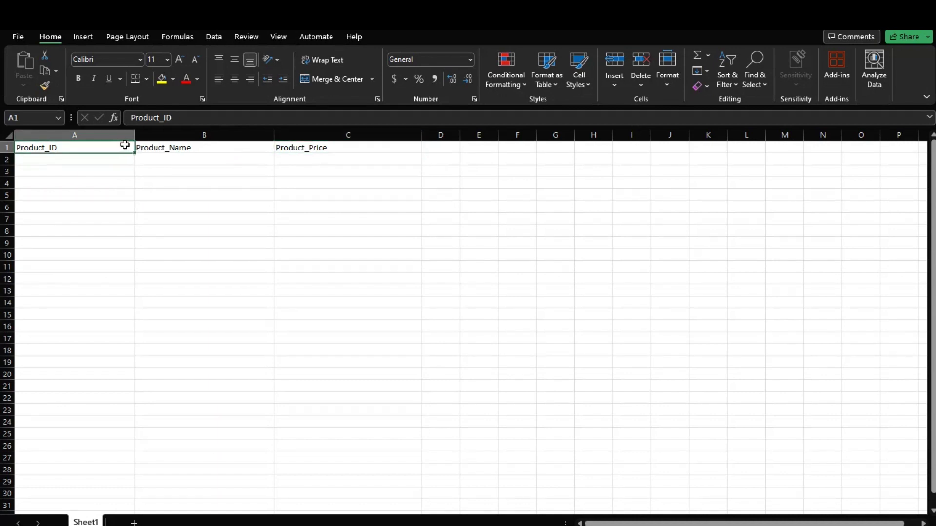
pyautogui.moveTo(124, 146); pyautogui.dragTo(318, 263)
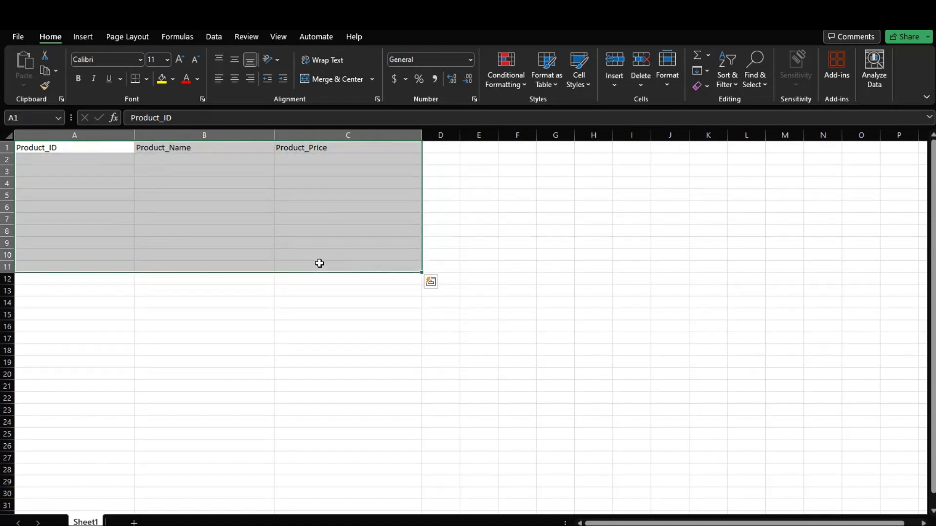
pyautogui.click(146, 80)
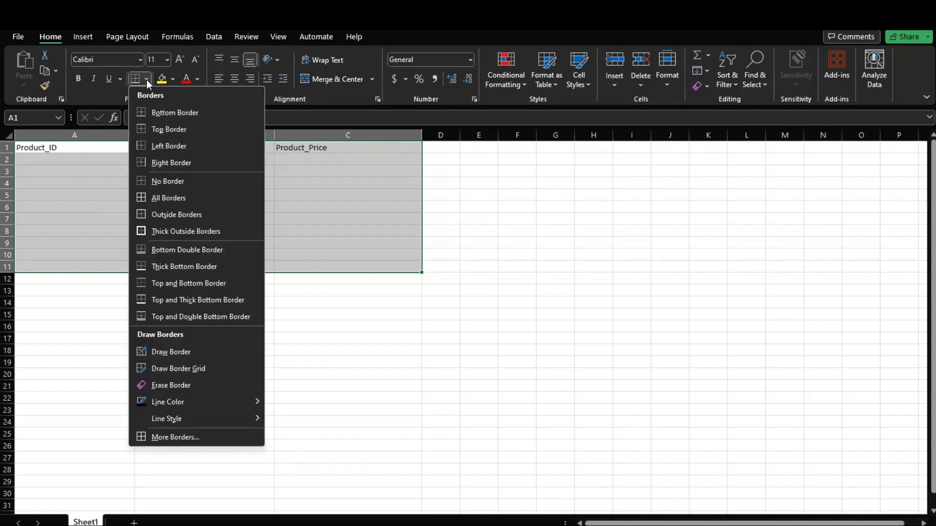
pyautogui.click(166, 198)
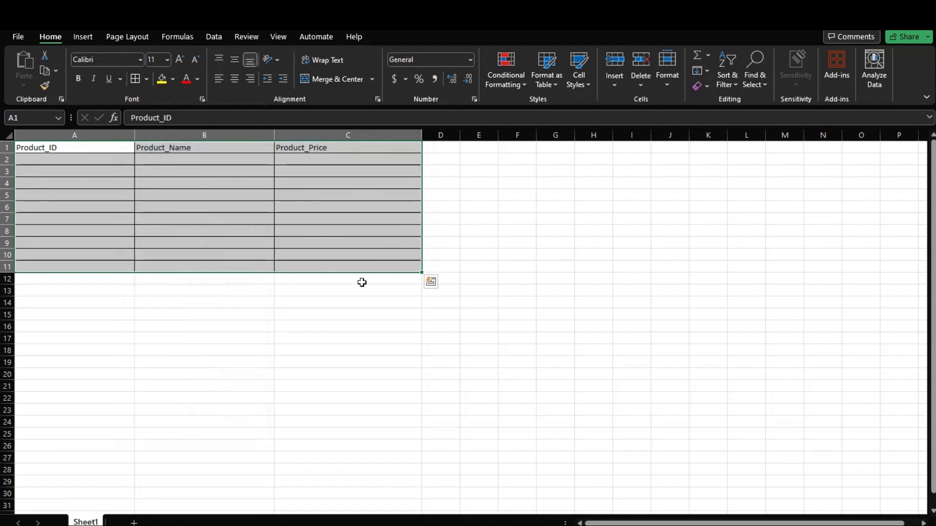
pyautogui.click(177, 300)
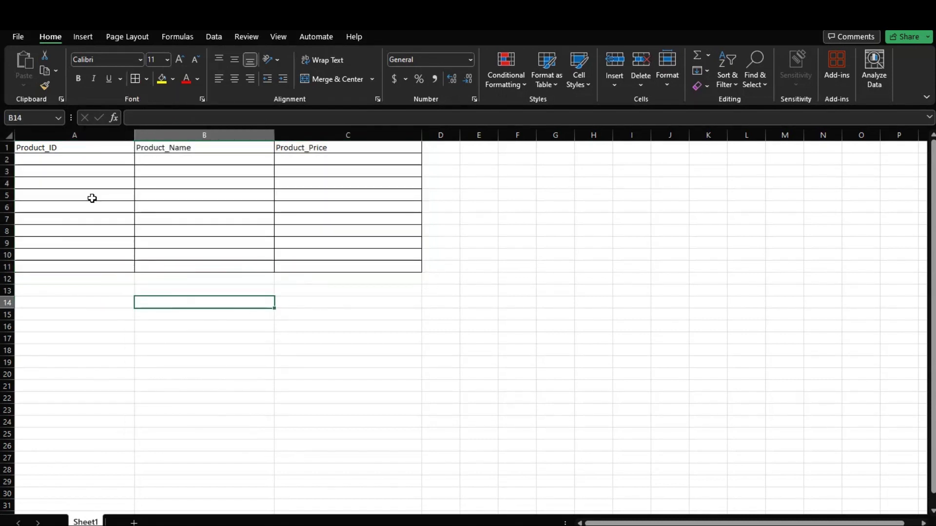
# - Enter the product IDs 1, 2 and 3 in cells A2, A3 and A4
pyautogui.click(69, 157)
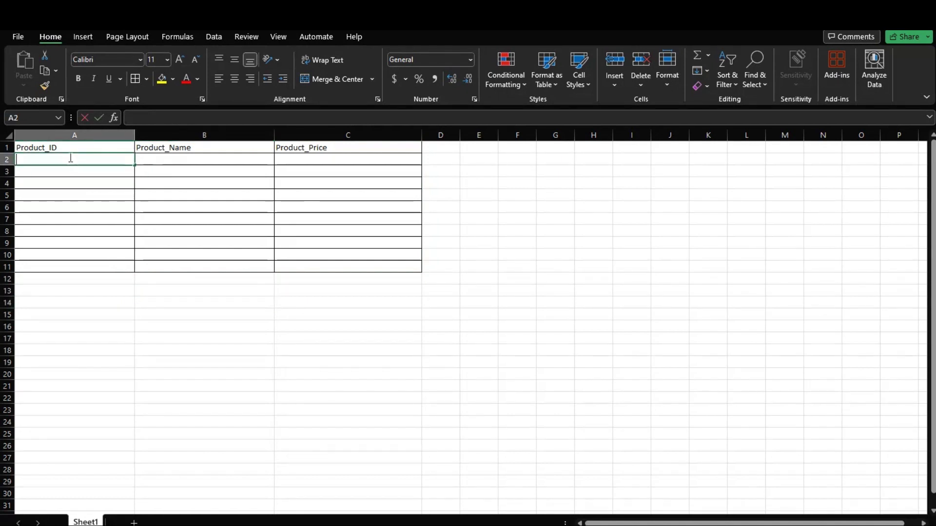
pyautogui.doubleClick(71, 157)
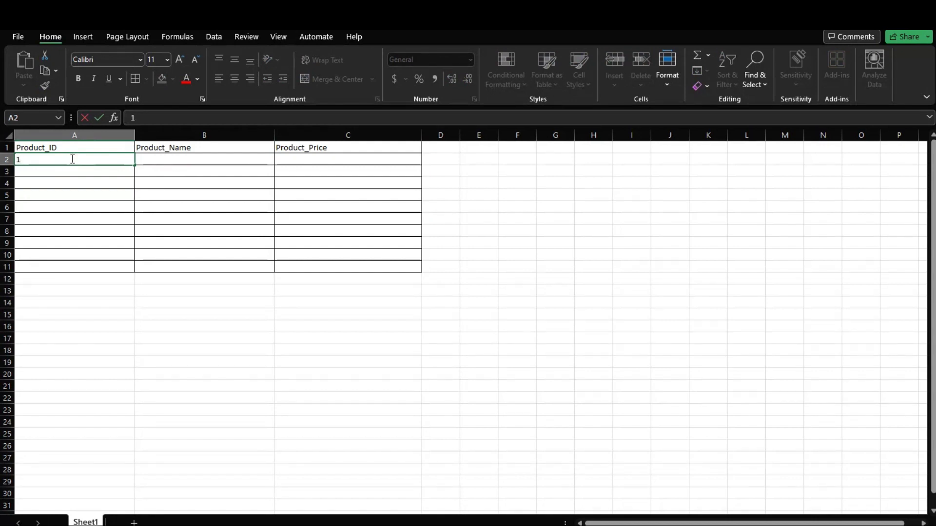
pyautogui.write('1')
pyautogui.press('Return')
pyautogui.write('2')
pyautogui.press('Return')
pyautogui.write('3')
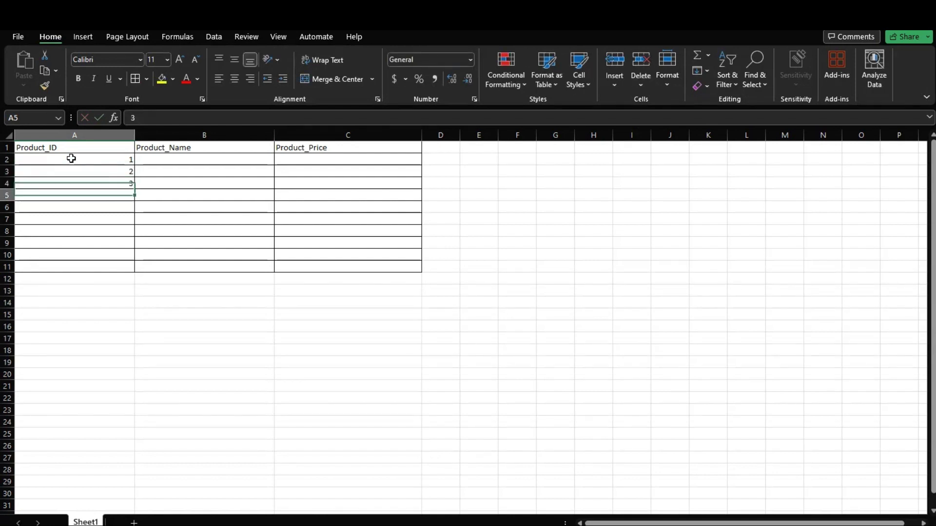
pyautogui.press('Return')
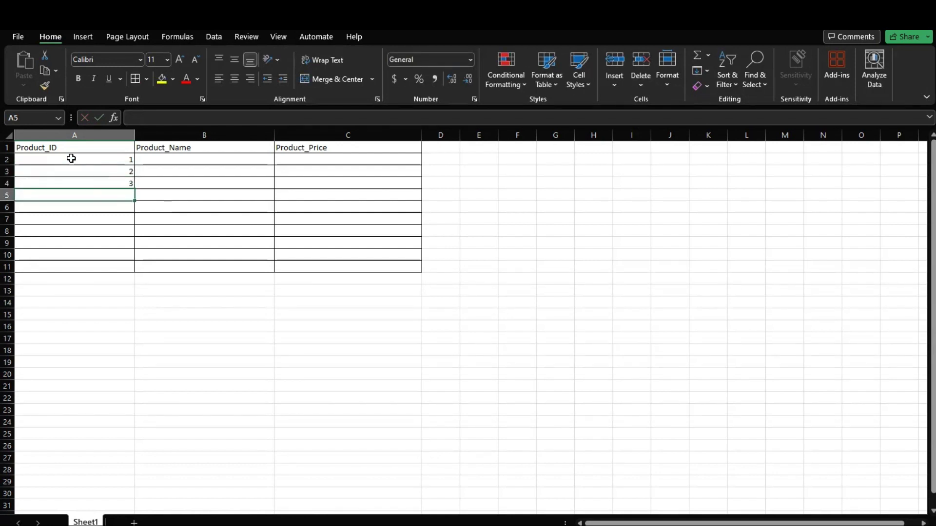
# - Clear the product ID in cell A4
pyautogui.click(119, 184)
pyautogui.doubleClick(119, 185)
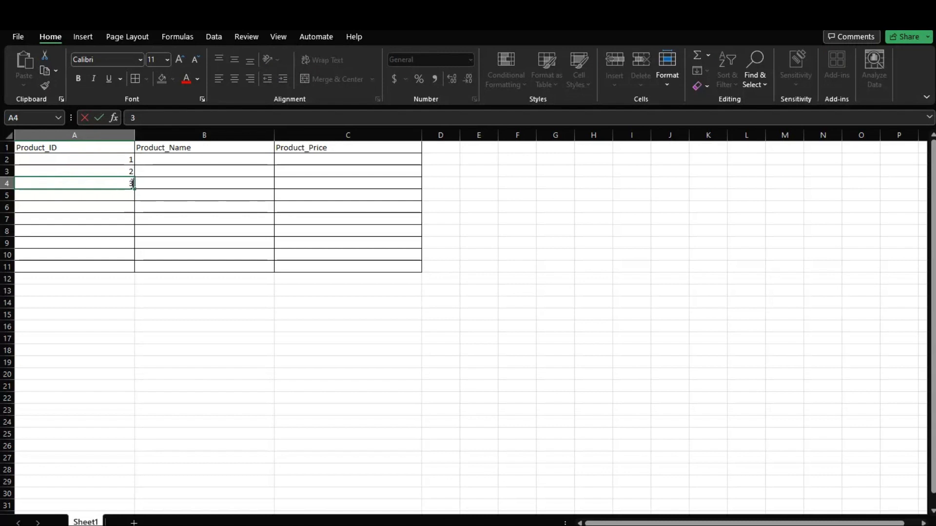
pyautogui.doubleClick(132, 183)
pyautogui.press('BackSpace')
# - Fill the product IDs from cell A3 down to A11 using the Fill Series option, numbering them 2 to 10
pyautogui.click(126, 160)
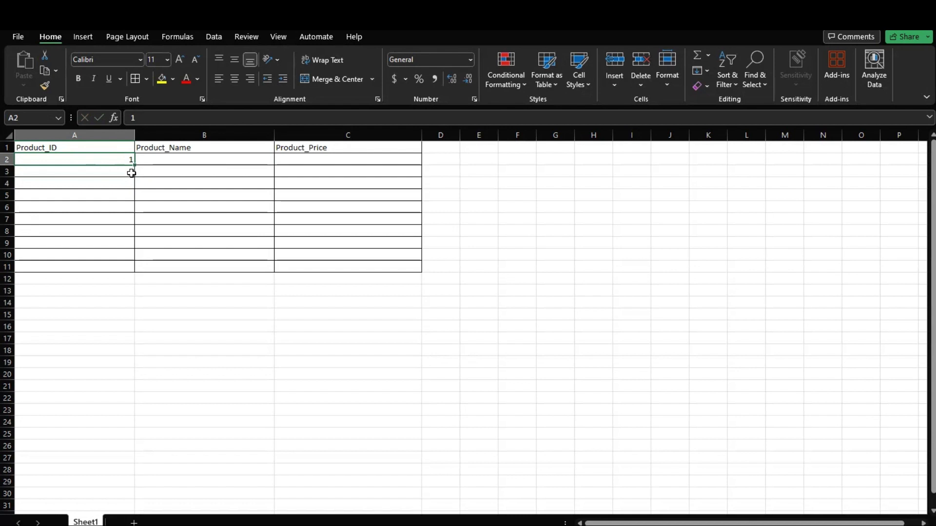
pyautogui.click(132, 174)
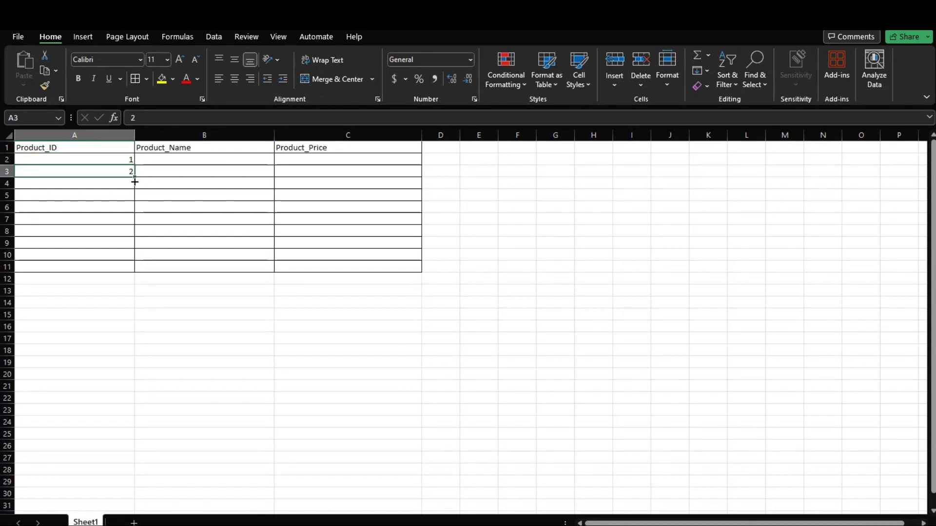
pyautogui.moveTo(135, 182); pyautogui.dragTo(133, 272)
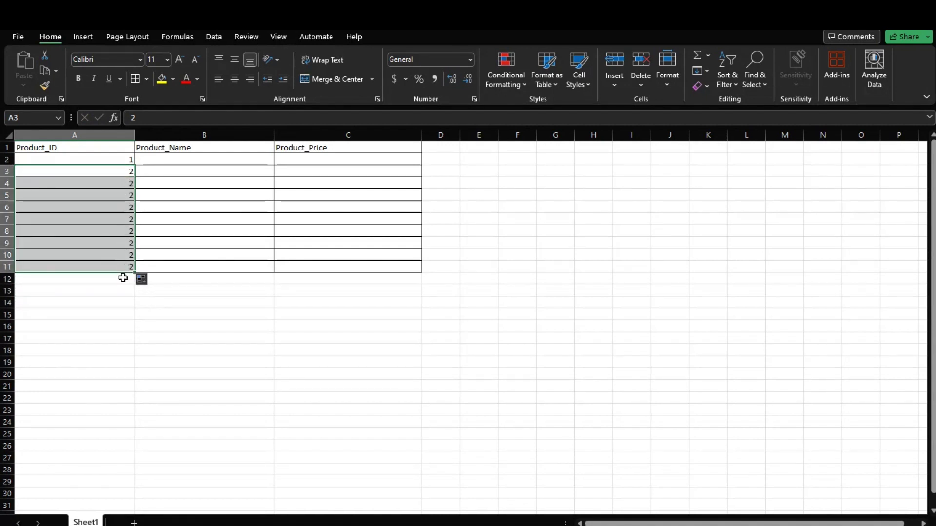
pyautogui.click(151, 281)
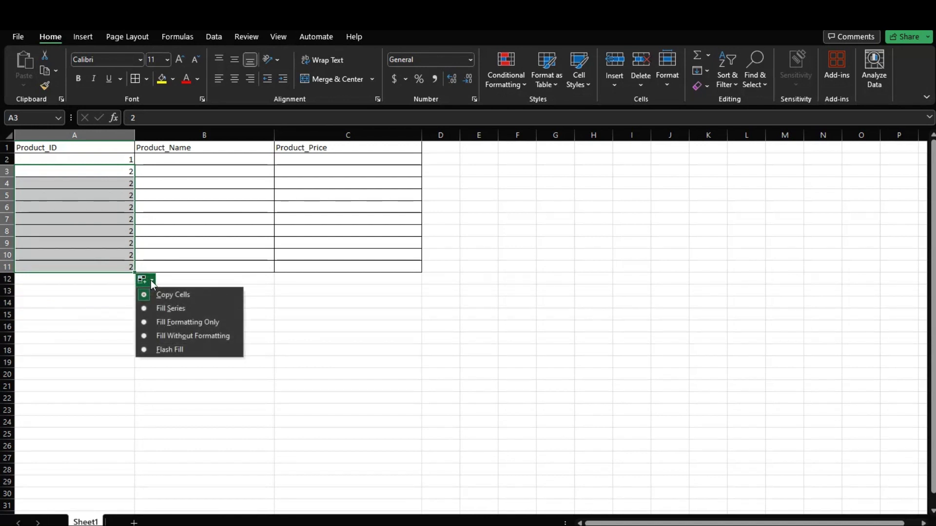
pyautogui.click(153, 310)
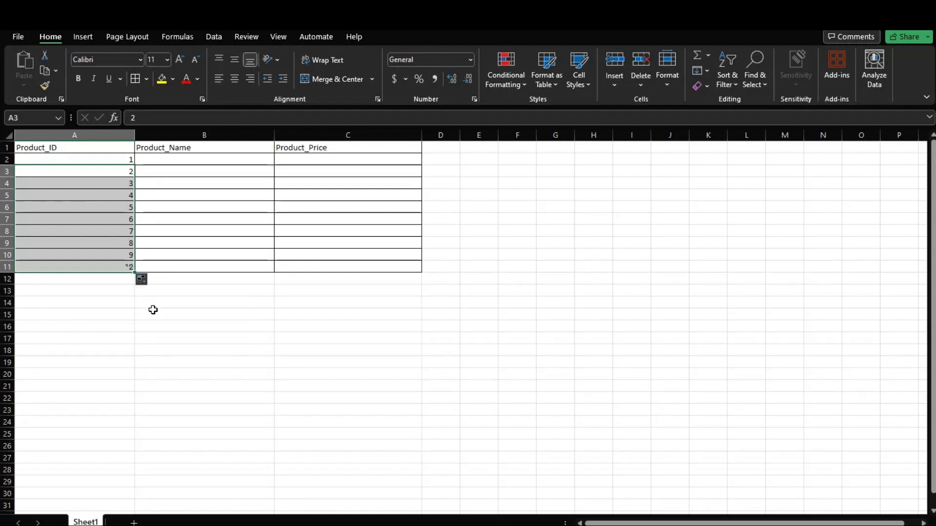
pyautogui.click(148, 280)
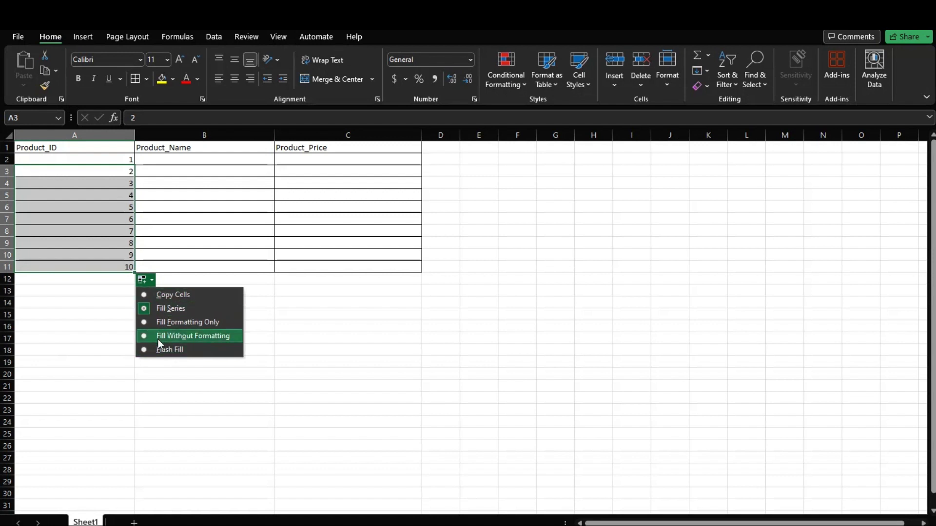
pyautogui.click(130, 266)
# - Enter the product name Chair in cell B2 and its price 100 in cell C2
pyautogui.click(157, 166)
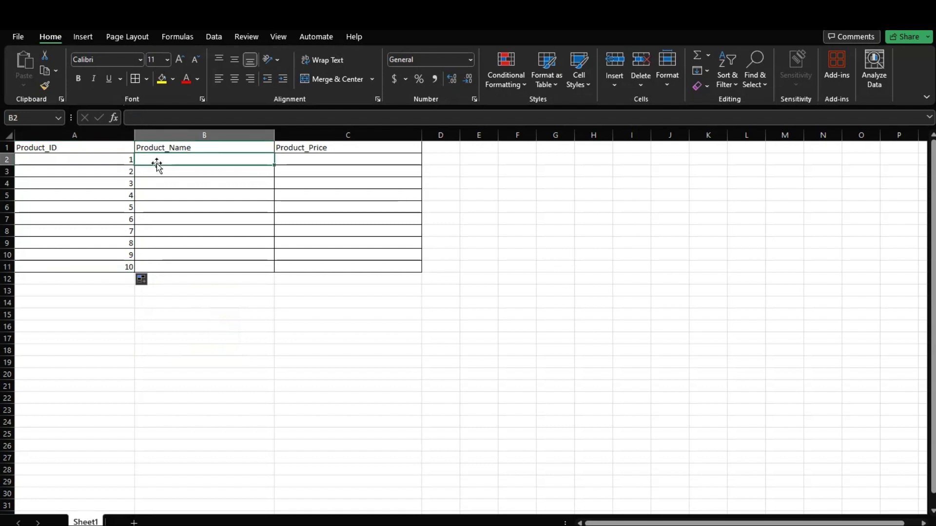
pyautogui.doubleClick(156, 160)
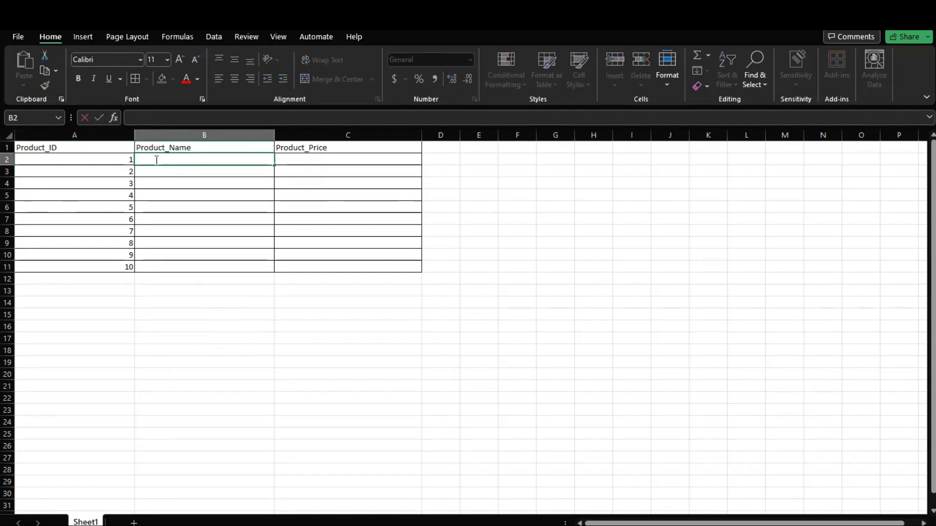
pyautogui.write('Chair')
pyautogui.click(288, 160)
pyautogui.doubleClick(296, 160)
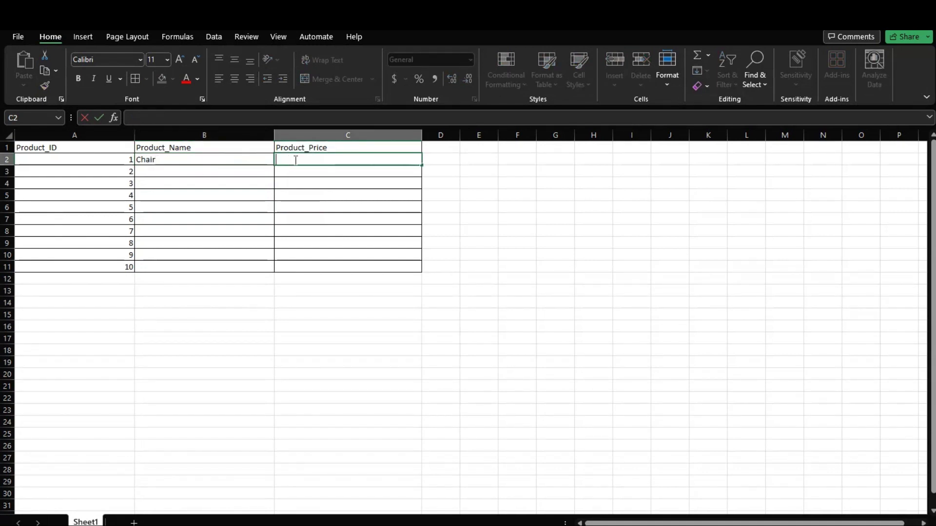
pyautogui.write('100')
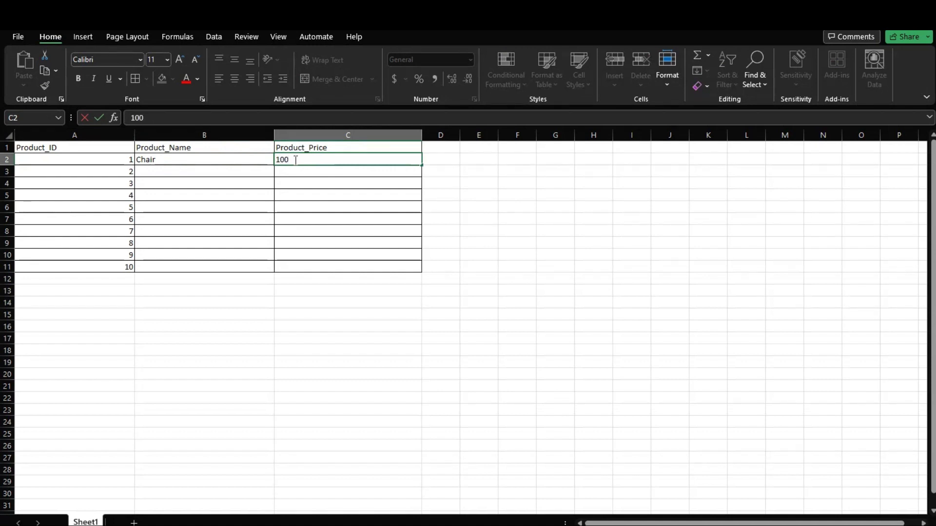
# - Enter the price 200 in cell C3 for the second product
pyautogui.click(425, 170)
pyautogui.click(409, 174)
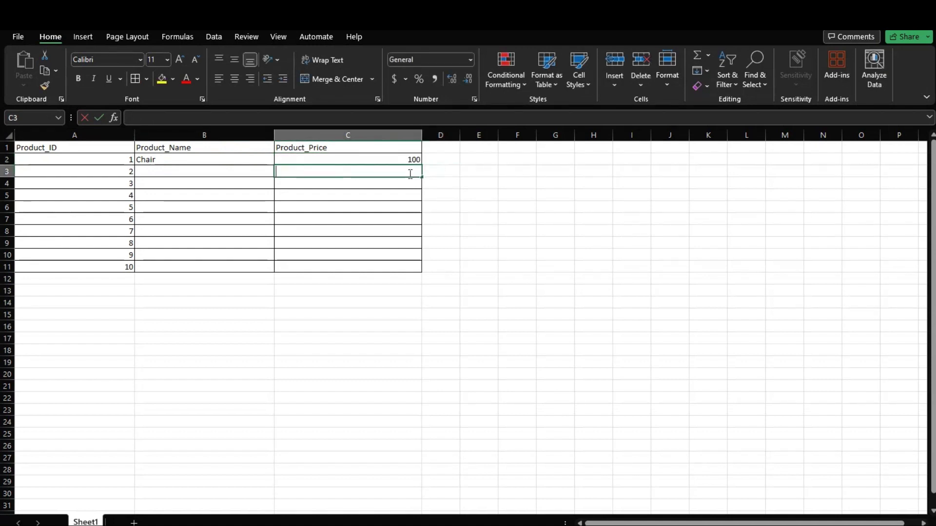
pyautogui.doubleClick(408, 174)
pyautogui.write('200')
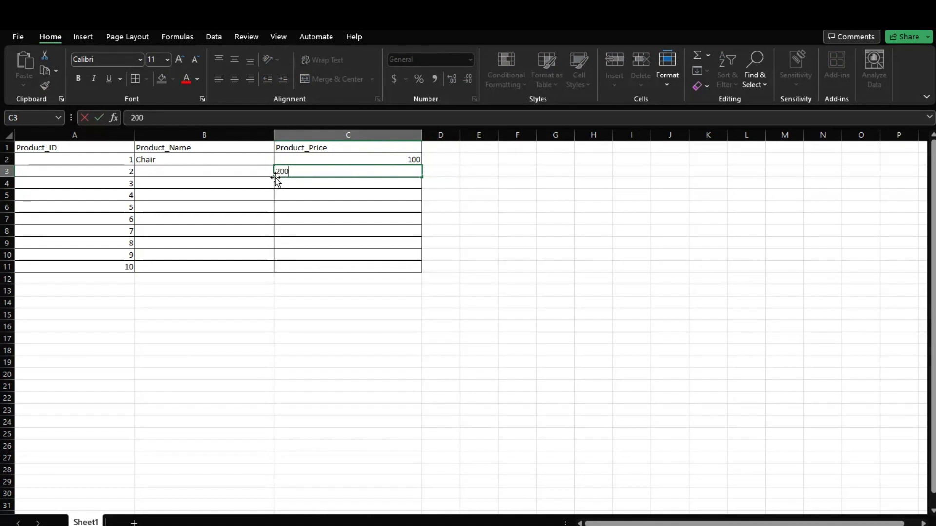
pyautogui.click(502, 191)
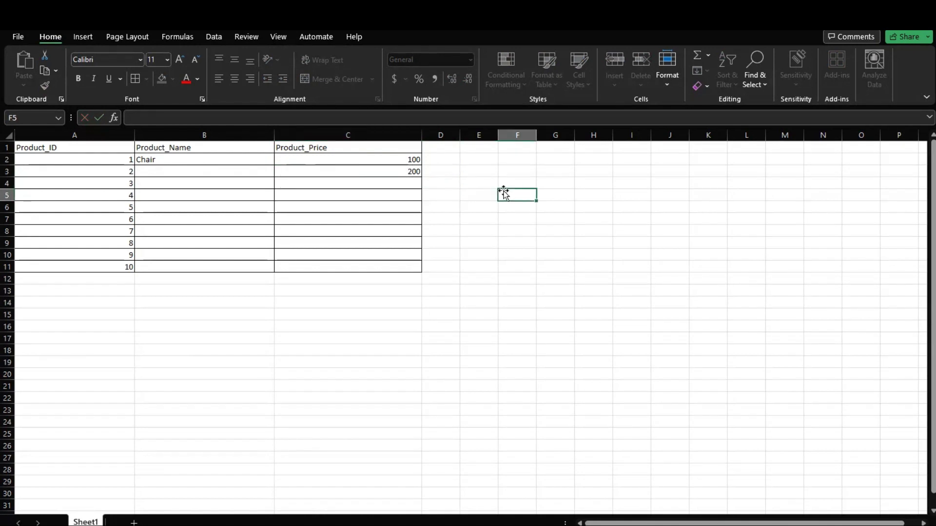
# - Fill the prices from cell C2 down to C11, trying Fill Series and settling on Flash Fill
pyautogui.click(412, 161)
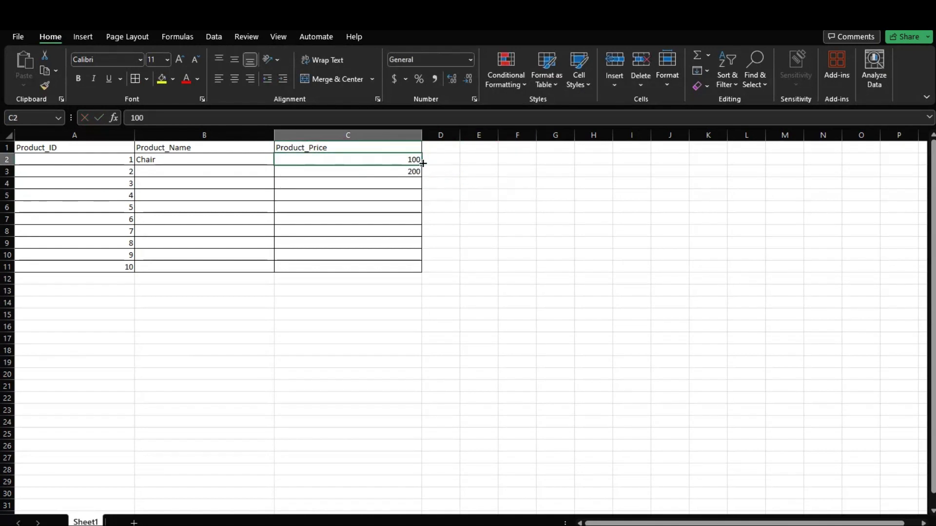
pyautogui.moveTo(422, 164); pyautogui.dragTo(422, 274)
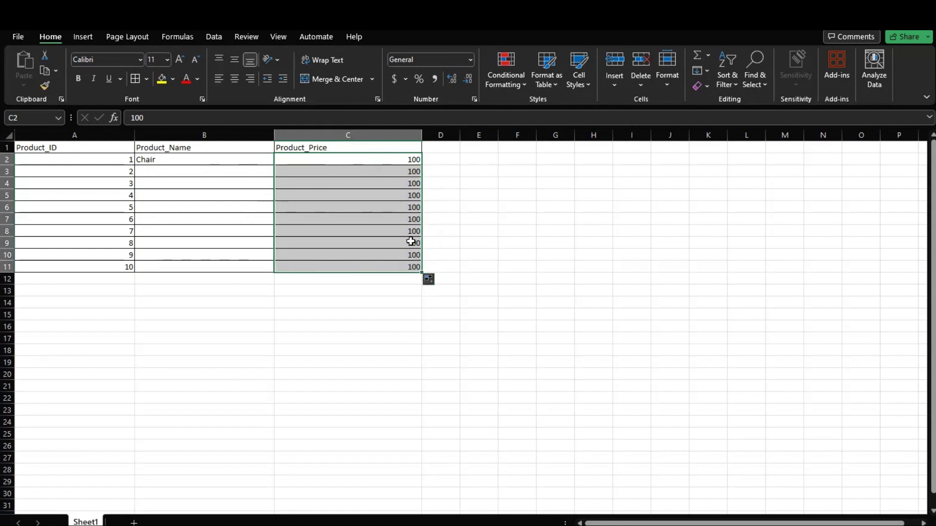
pyautogui.click(436, 283)
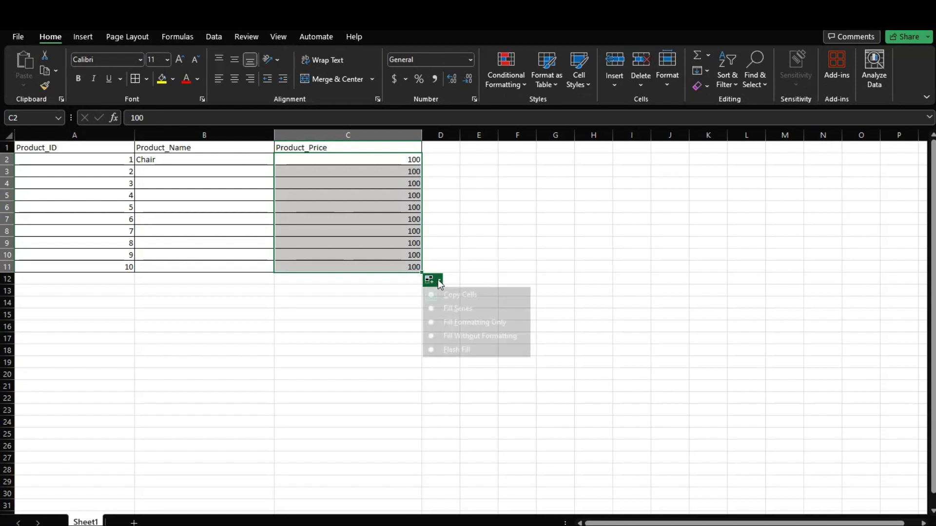
pyautogui.click(443, 310)
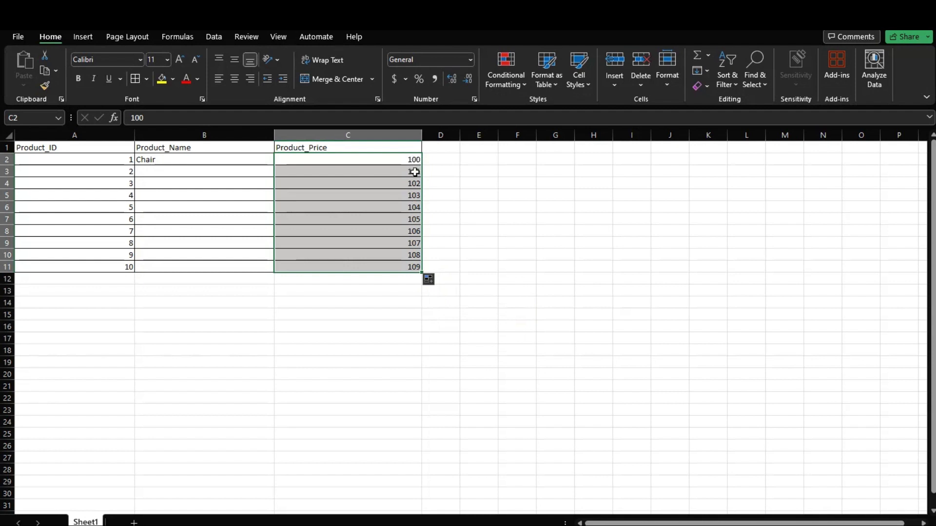
pyautogui.click(436, 281)
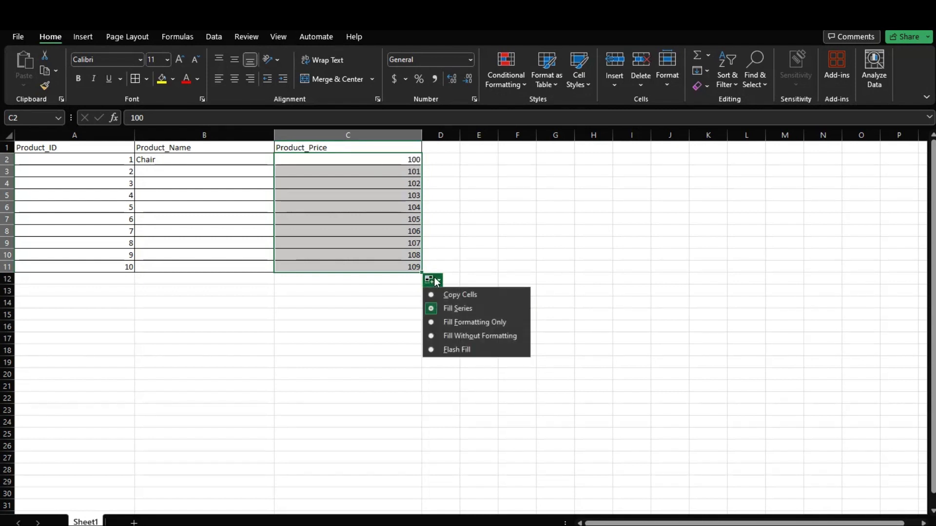
pyautogui.click(443, 350)
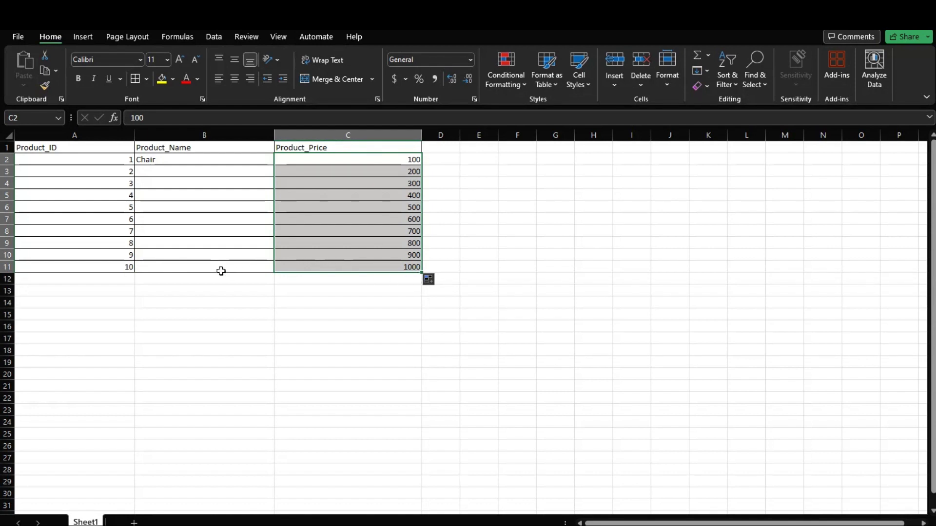
# - Enter the label Total in cell B13 below the product table and select the cell beside it
pyautogui.click(866, 15)
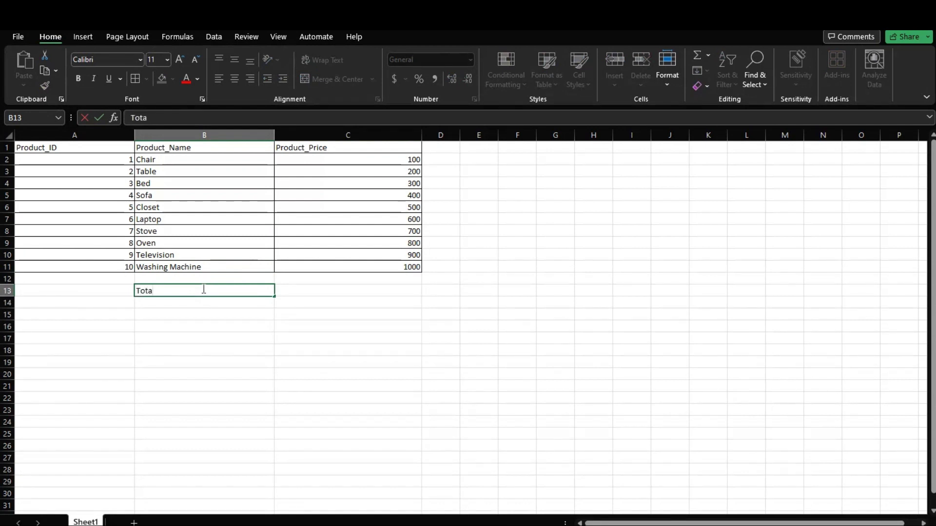
pyautogui.press('Return')
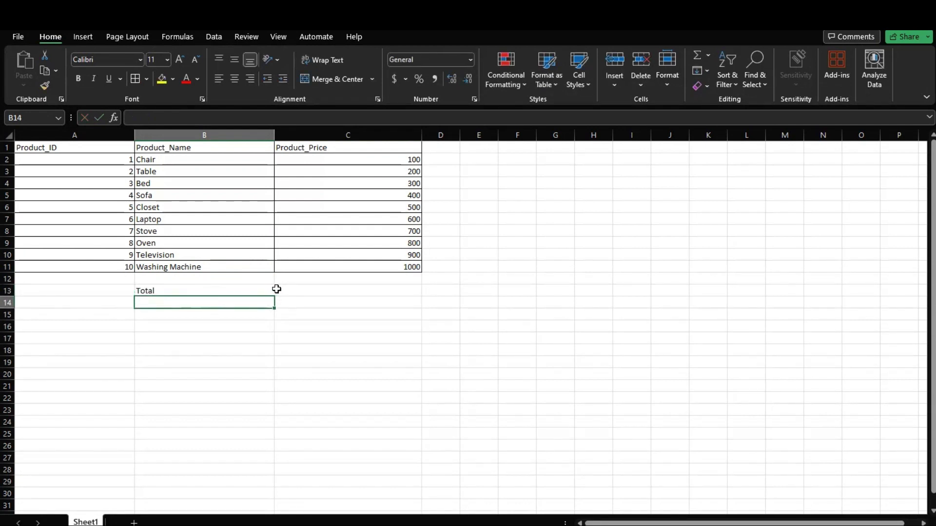
pyautogui.click(277, 288)
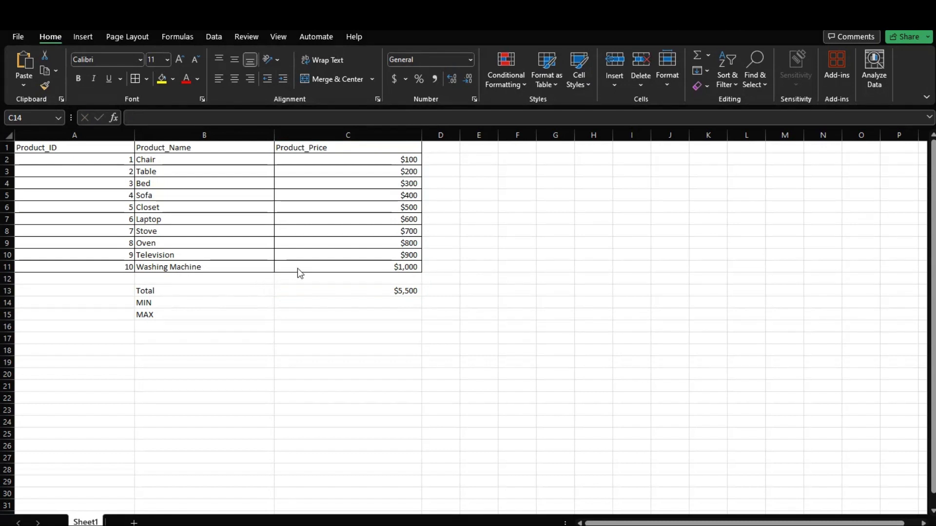
# - Enter the formula =MIN(C2:C11) in cell C14 to calculate the lowest product price
pyautogui.click(307, 300)
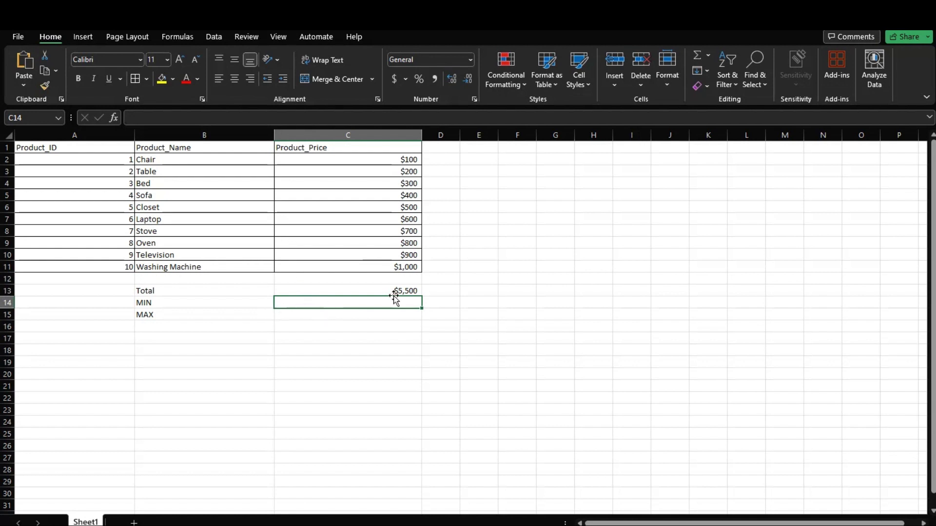
pyautogui.click(176, 125)
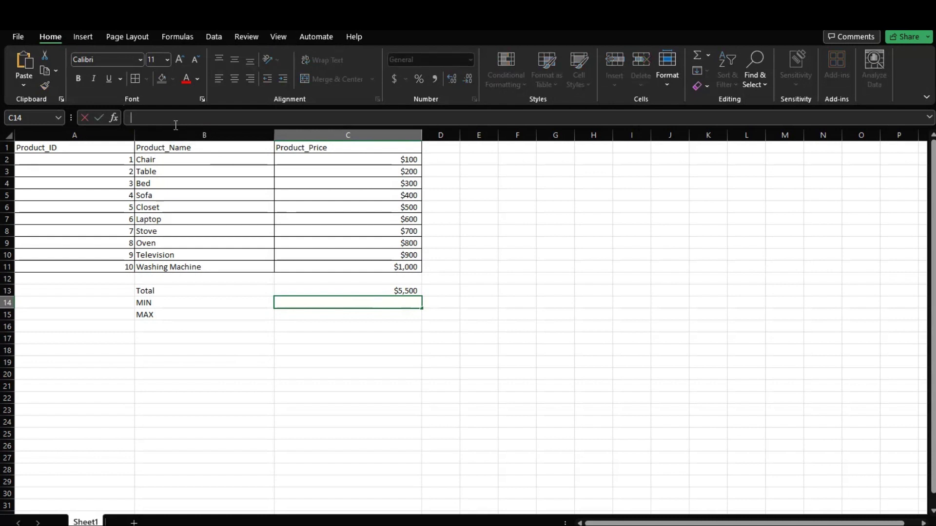
pyautogui.write('=')
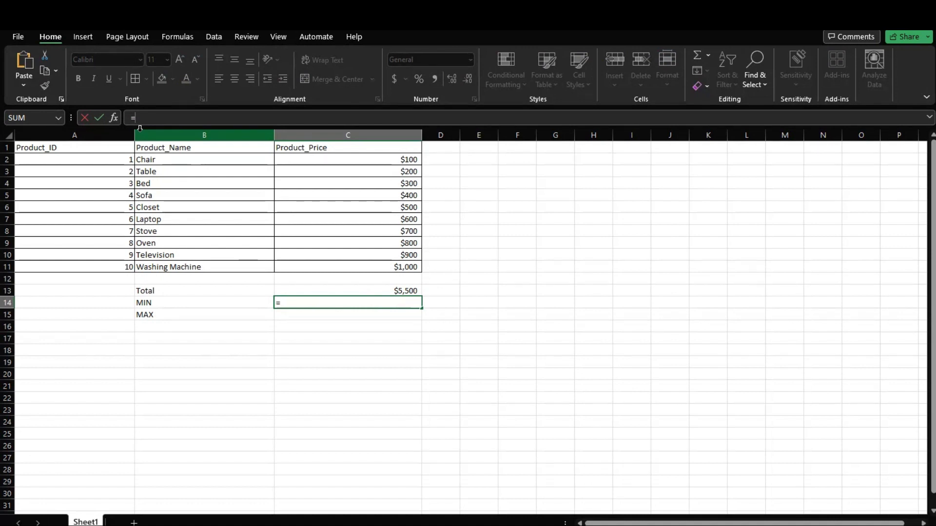
pyautogui.write('MIN')
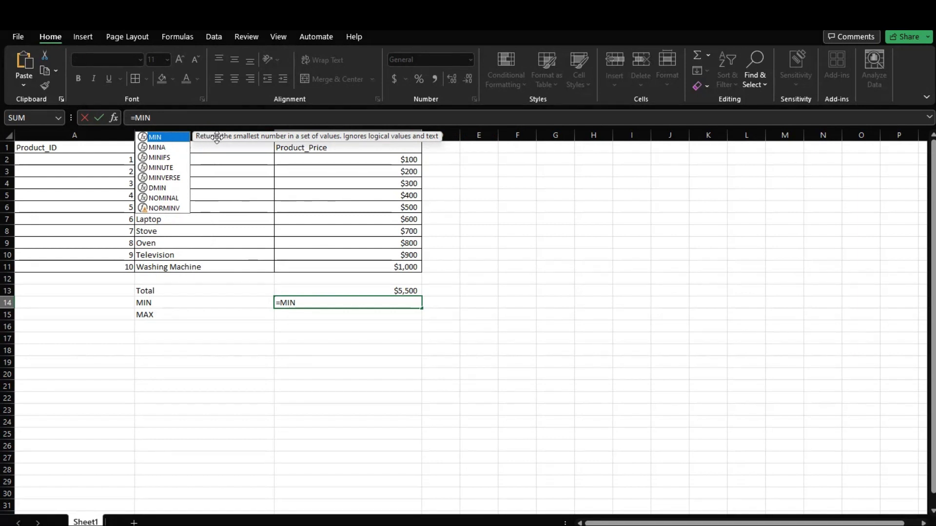
pyautogui.click(170, 122)
pyautogui.write('(')
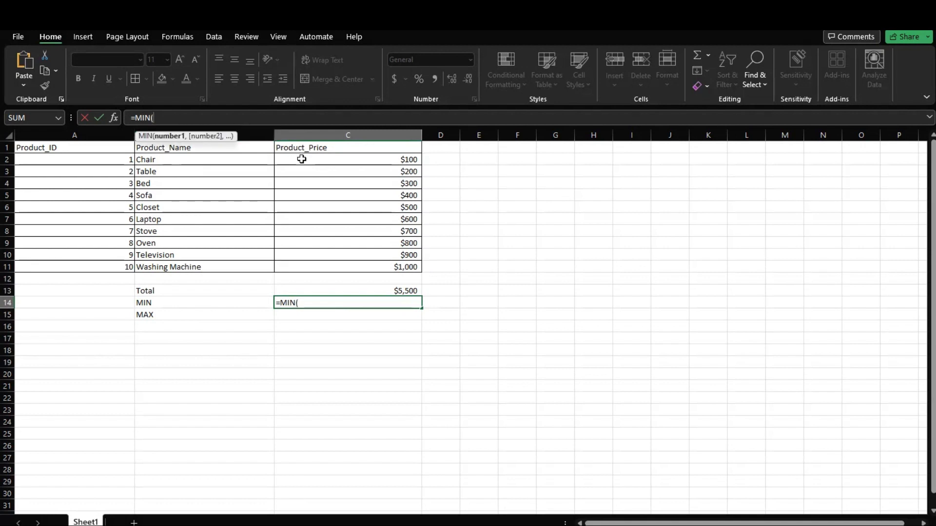
pyautogui.moveTo(302, 159); pyautogui.dragTo(328, 266)
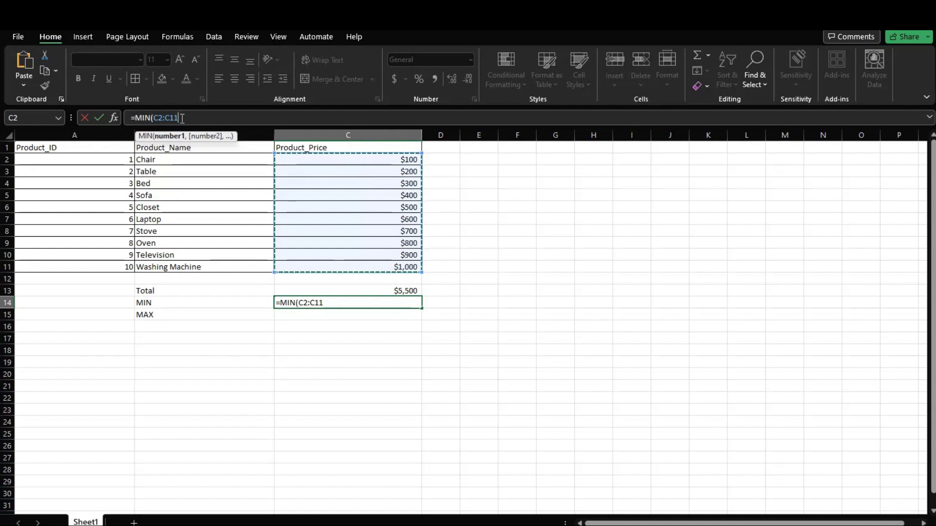
pyautogui.write(')')
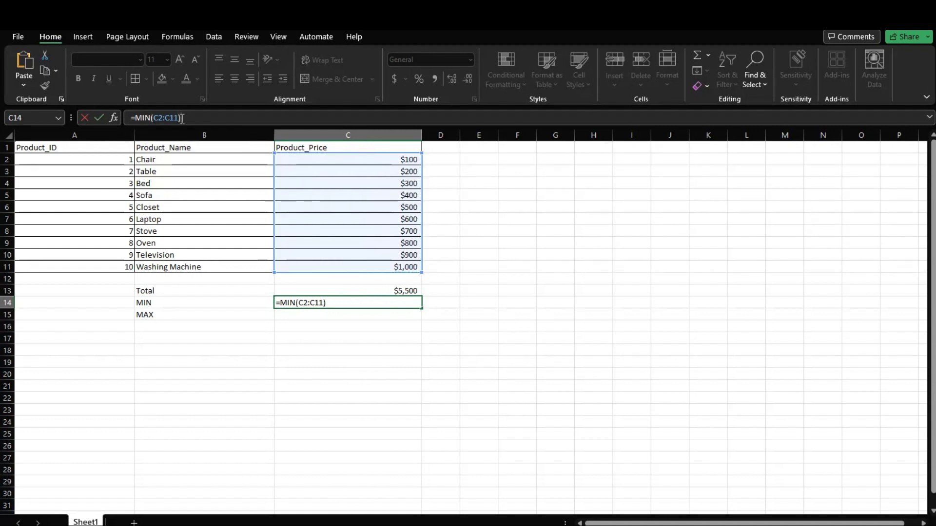
pyautogui.press('Return')
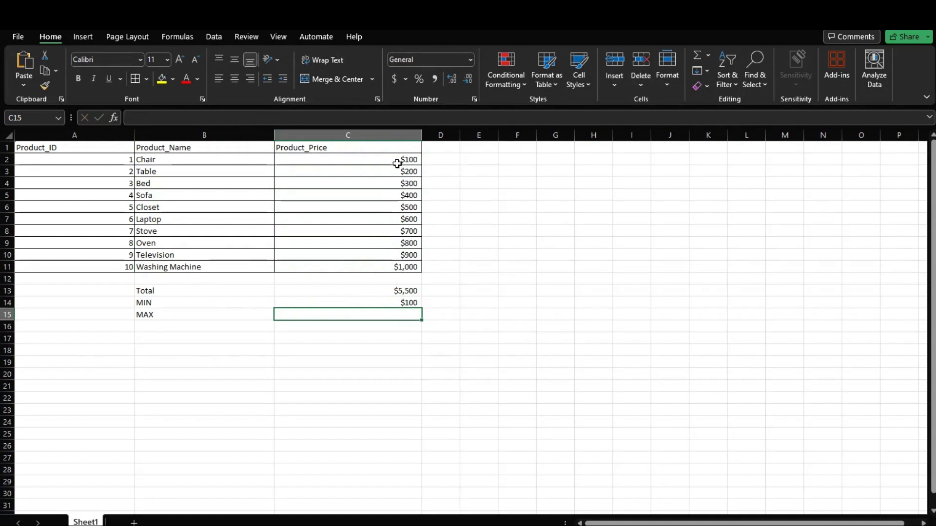
# - Enter the formula =MAX(C2:C11) in cell C15 to calculate the highest product price
pyautogui.click(243, 115)
pyautogui.write('=MAX')
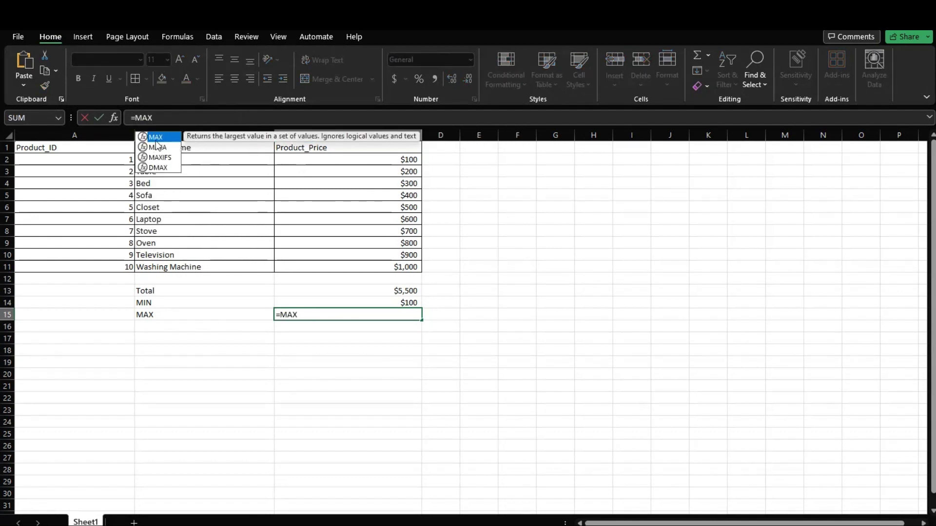
pyautogui.doubleClick(160, 138)
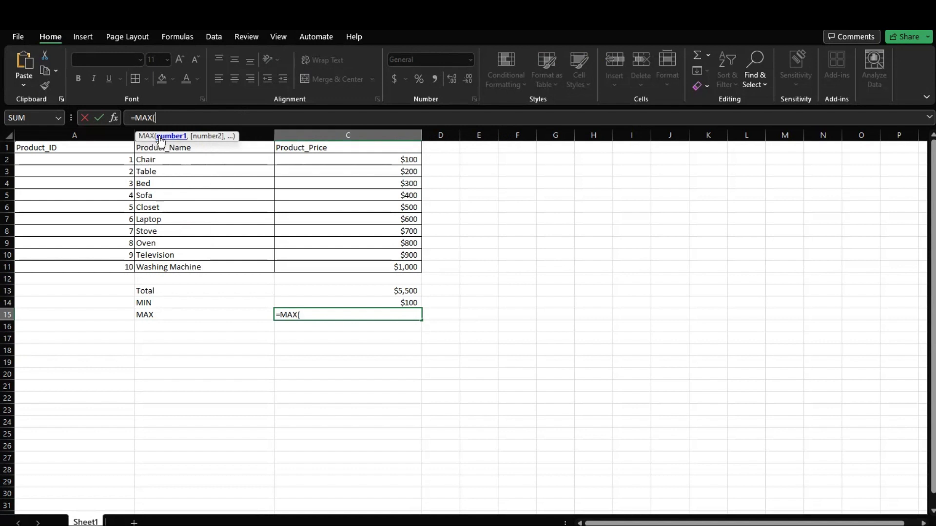
pyautogui.click(393, 161)
pyautogui.moveTo(394, 161); pyautogui.dragTo(413, 269)
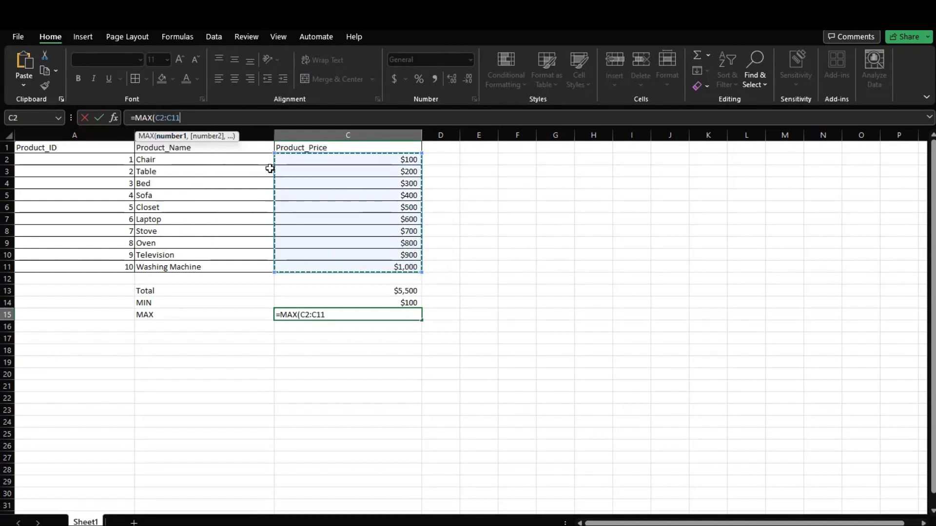
pyautogui.write('(')
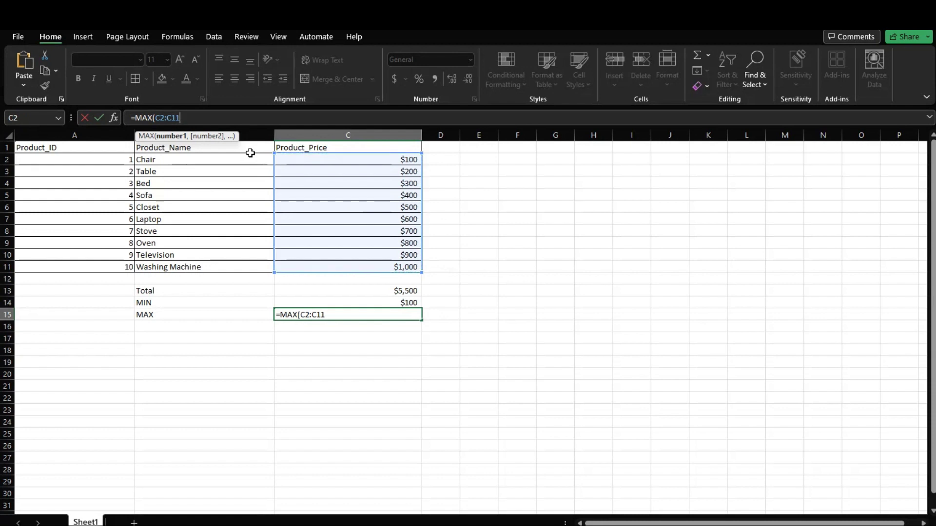
pyautogui.write(')')
pyautogui.press('Return')
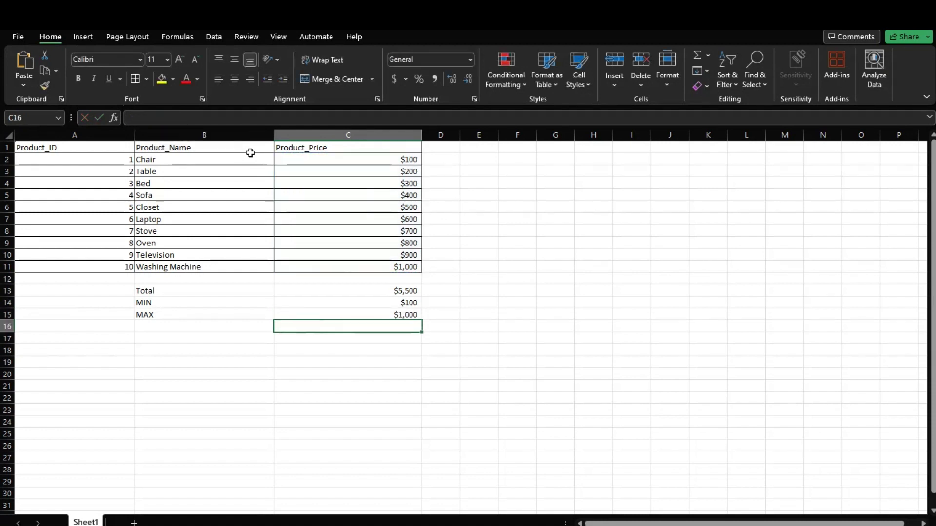
pyautogui.click(426, 312)
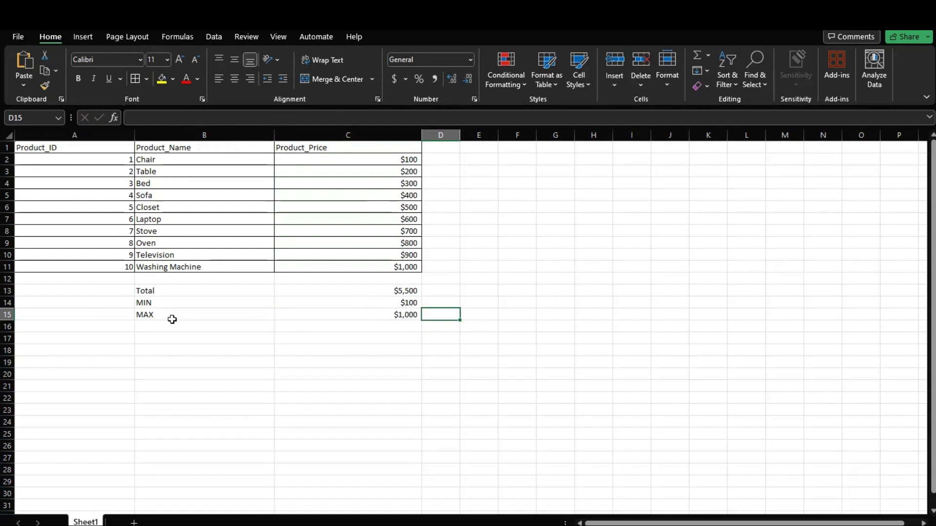
# - Apply all borders to the summary block B13:C15 containing Total, MIN and MAX
pyautogui.click(136, 281)
pyautogui.click(135, 290)
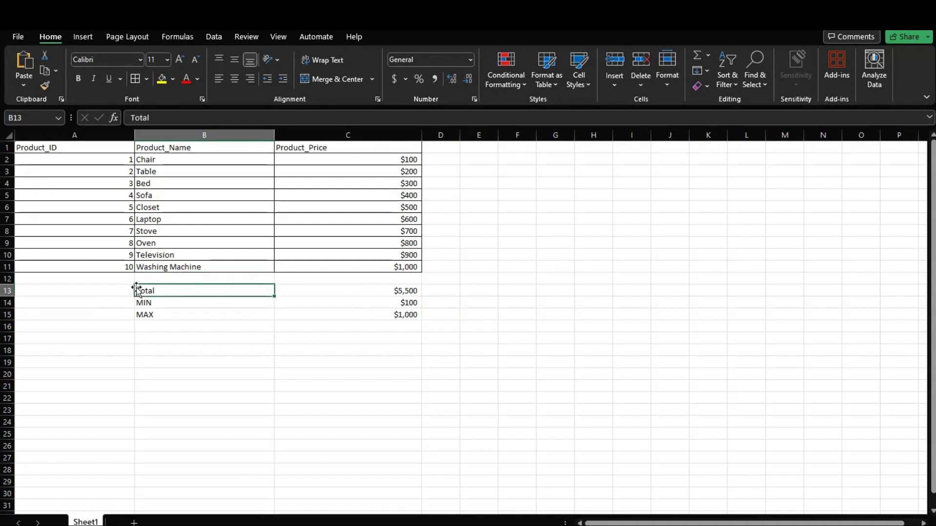
pyautogui.click(132, 290)
pyautogui.click(151, 299)
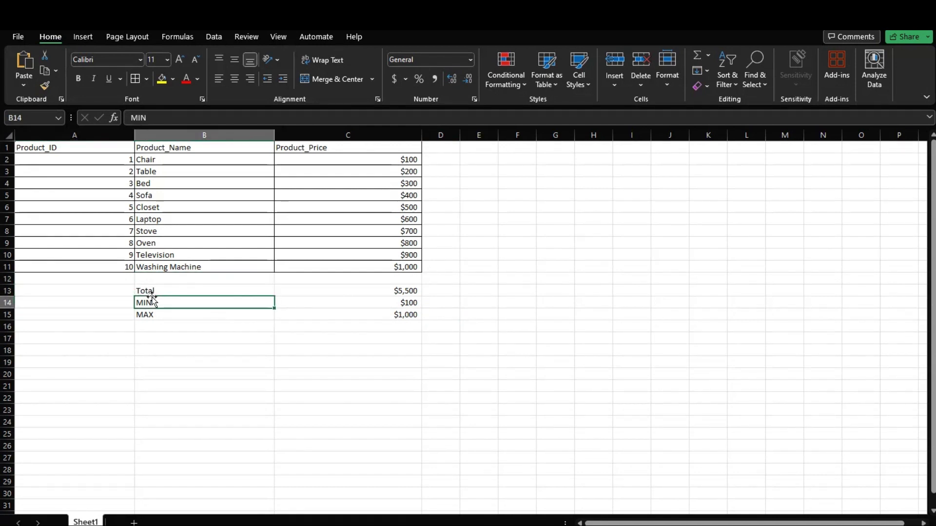
pyautogui.click(146, 291)
pyautogui.moveTo(259, 291); pyautogui.dragTo(342, 315)
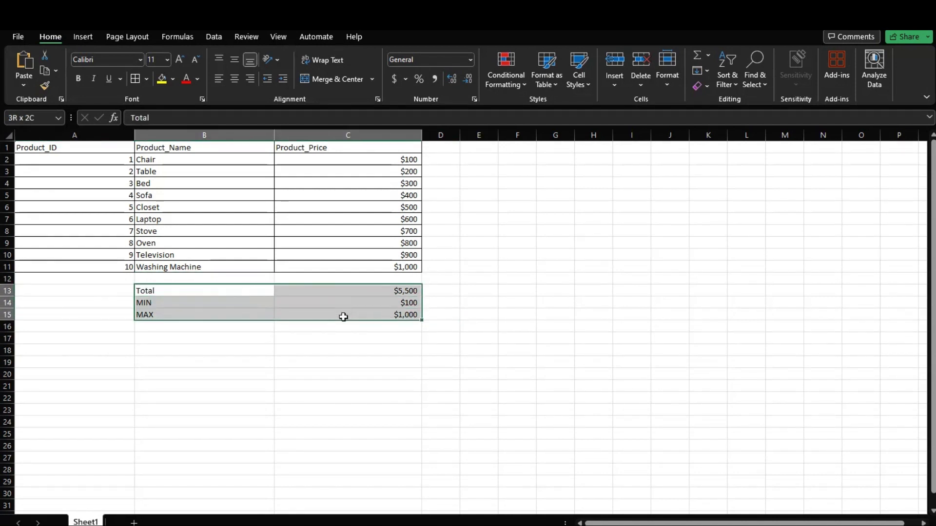
pyautogui.click(135, 78)
pyautogui.click(244, 388)
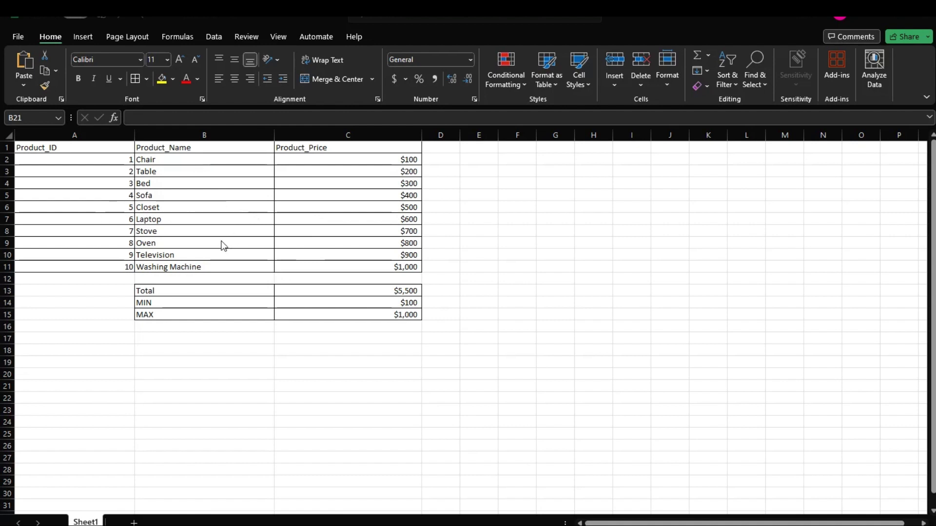
# - Fill the header cells Product_ID, Product_Name and Product_Price in A1:C1 with light blue
pyautogui.click(96, 148)
pyautogui.click(143, 147)
pyautogui.click(124, 149)
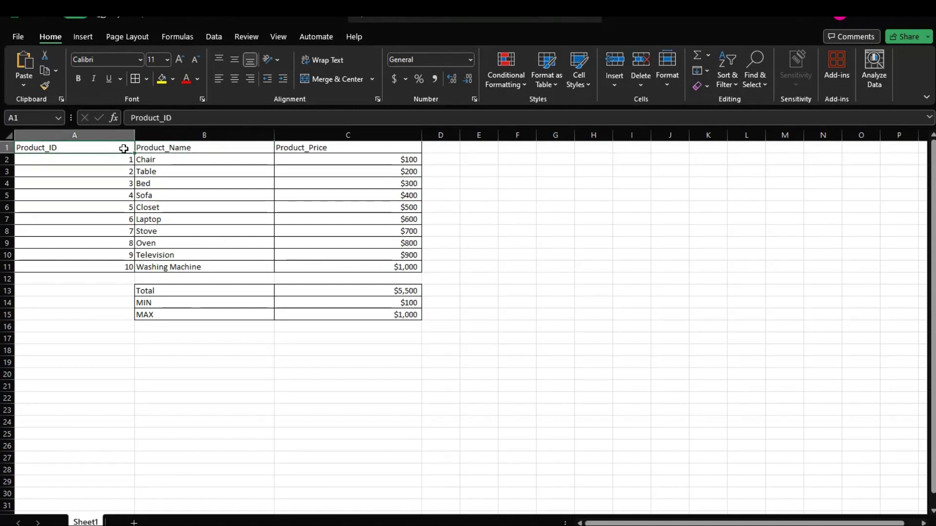
pyautogui.click(172, 79)
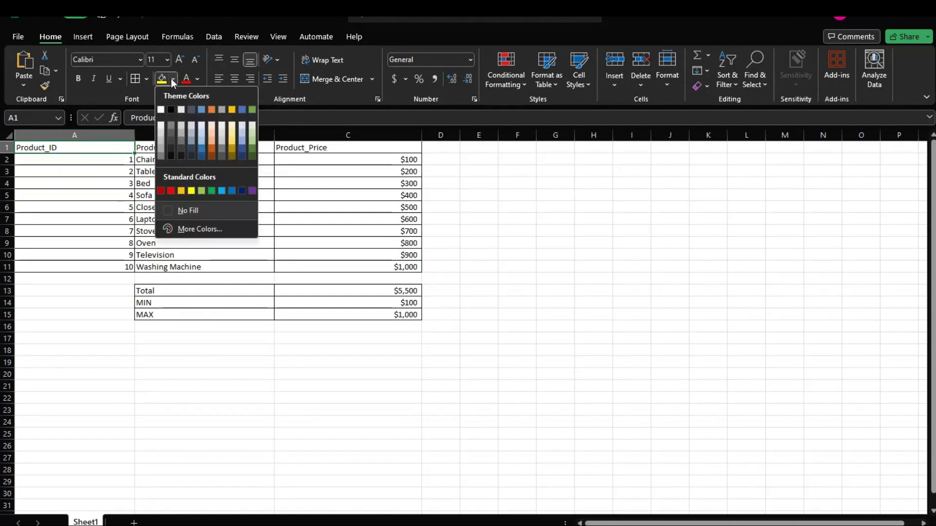
pyautogui.click(204, 137)
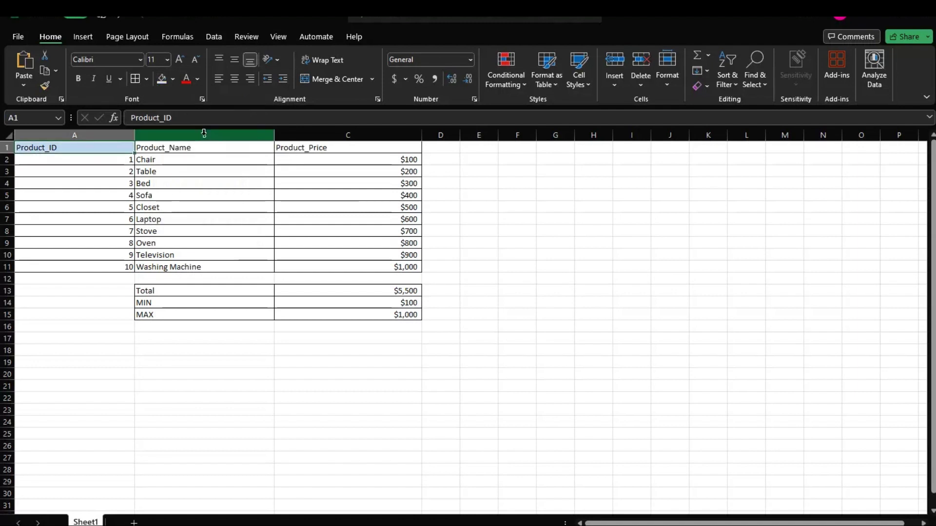
pyautogui.click(196, 166)
pyautogui.click(185, 147)
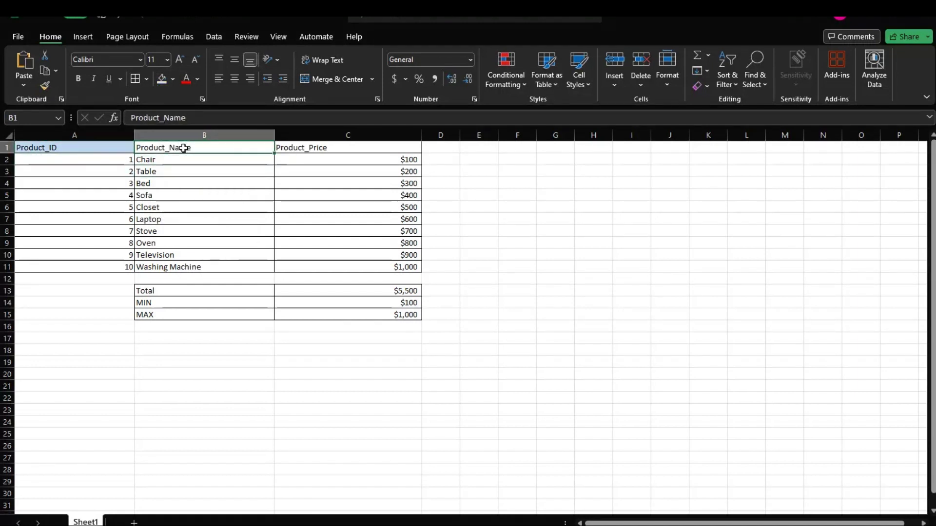
pyautogui.moveTo(231, 146); pyautogui.dragTo(302, 145)
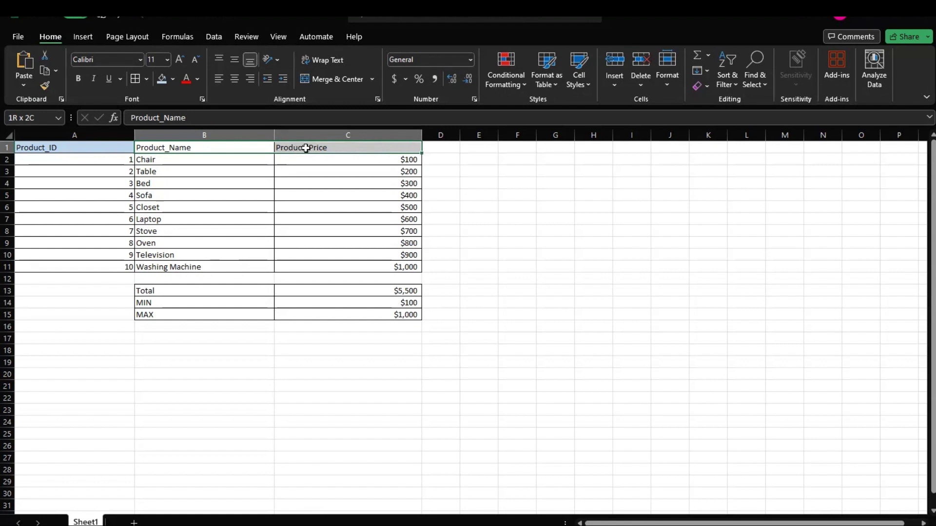
pyautogui.click(159, 80)
# - Fill the Total, MIN and MAX label cells B13:B15 with orange
pyautogui.moveTo(160, 291); pyautogui.dragTo(161, 314)
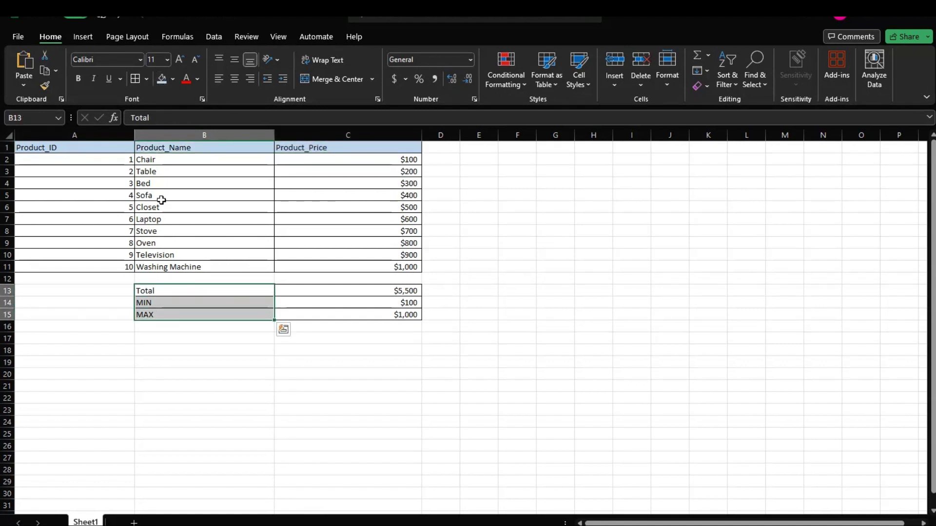
pyautogui.click(173, 79)
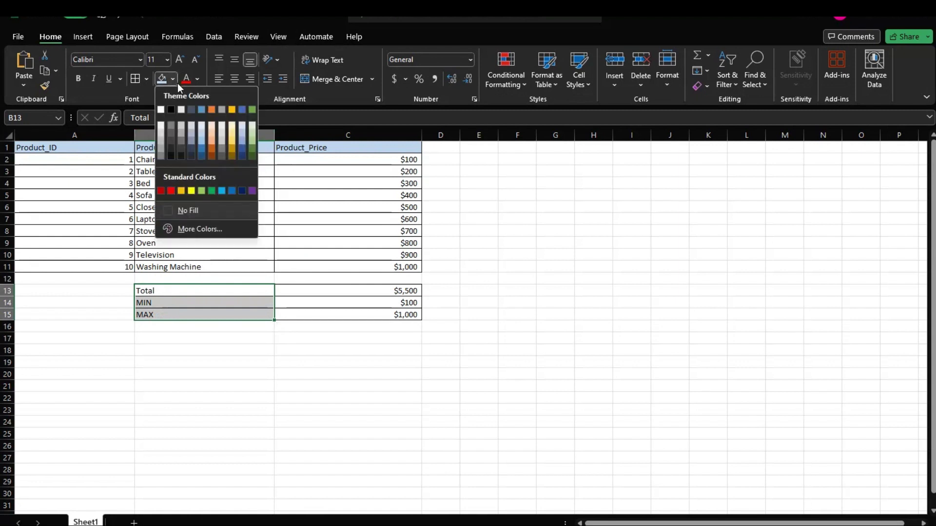
pyautogui.click(214, 109)
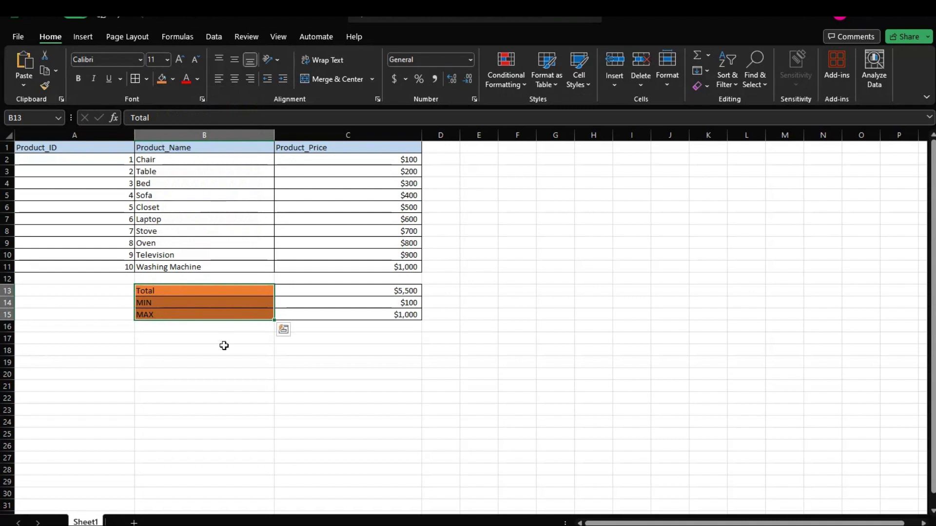
pyautogui.click(222, 361)
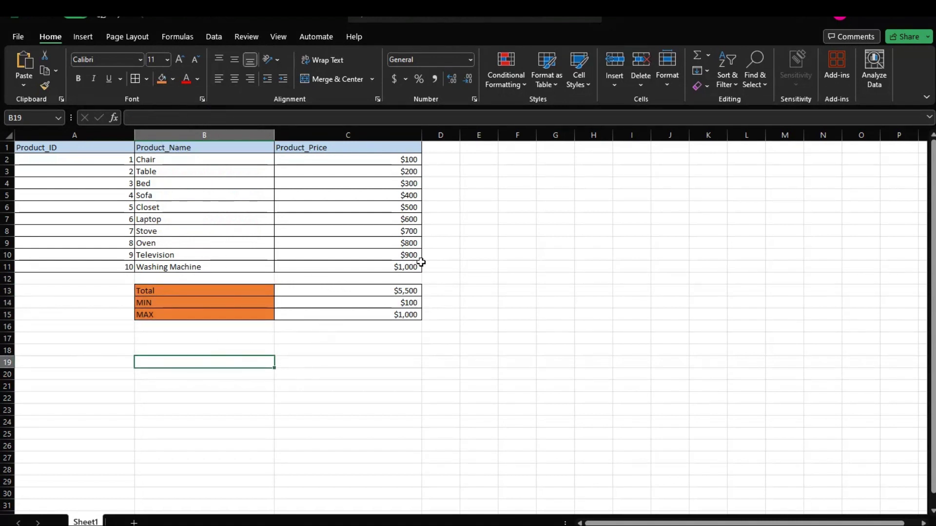
# - Format the product range A1:C11 as a table with headers, using the light green style with a solid header row
pyautogui.moveTo(48, 147); pyautogui.dragTo(364, 268)
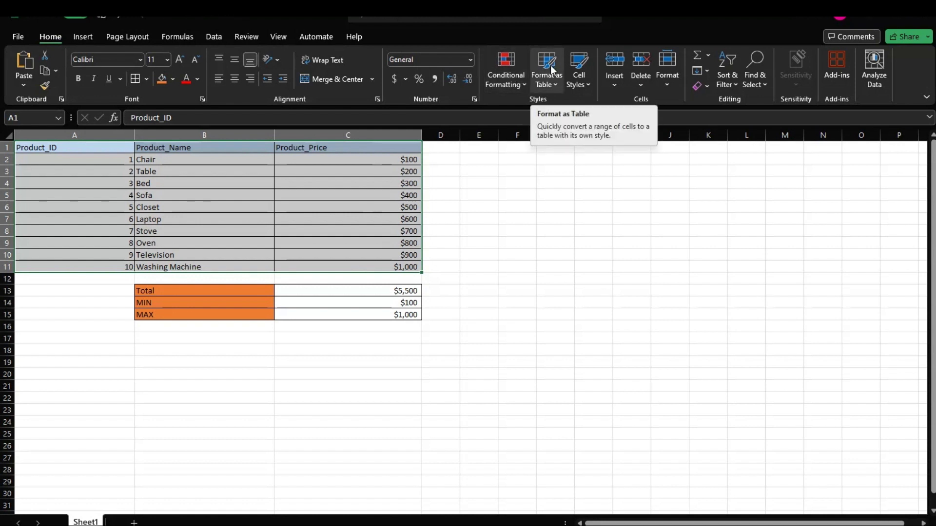
pyautogui.click(555, 89)
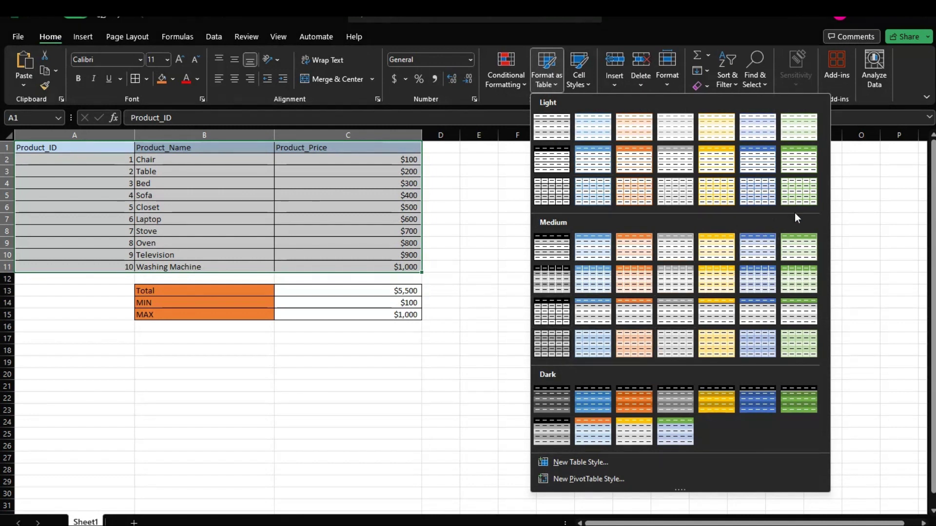
pyautogui.click(797, 170)
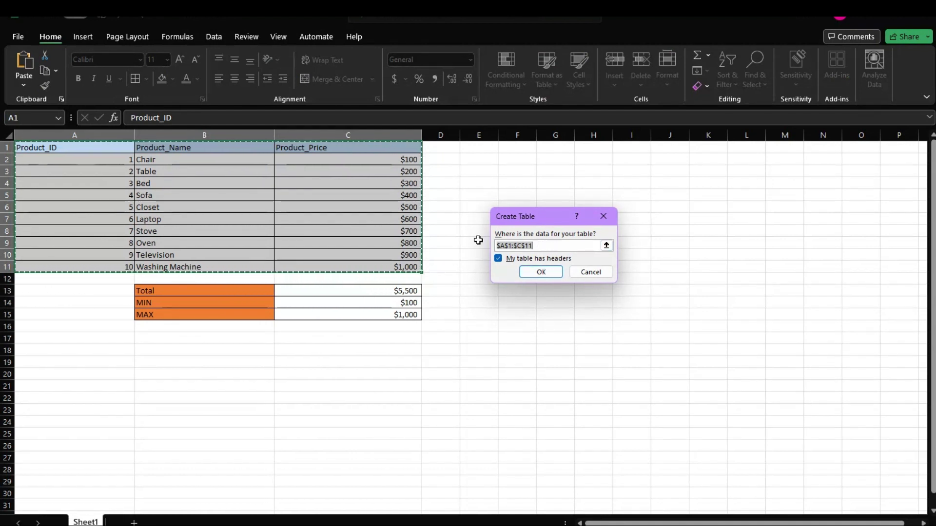
pyautogui.click(552, 271)
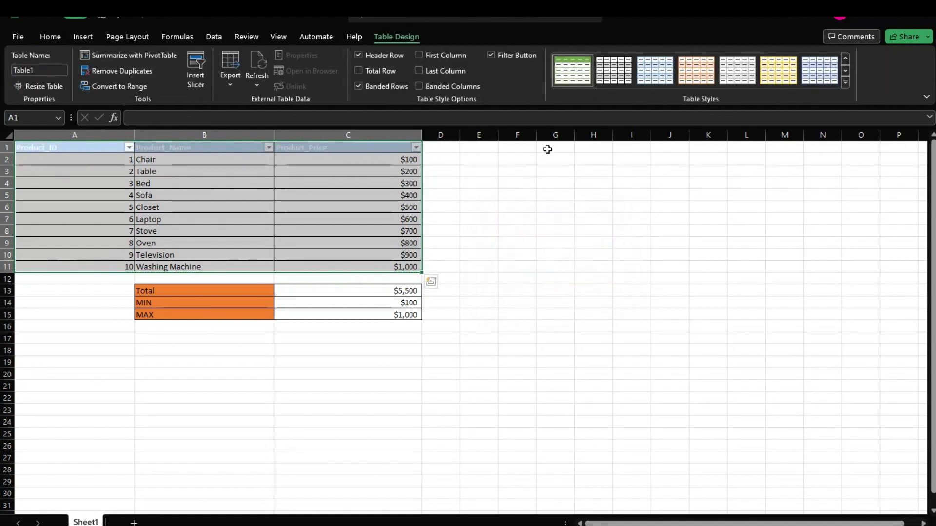
# - Try the black and orange styles on the product table and settle on the light yellow one with banded rows
pyautogui.click(614, 68)
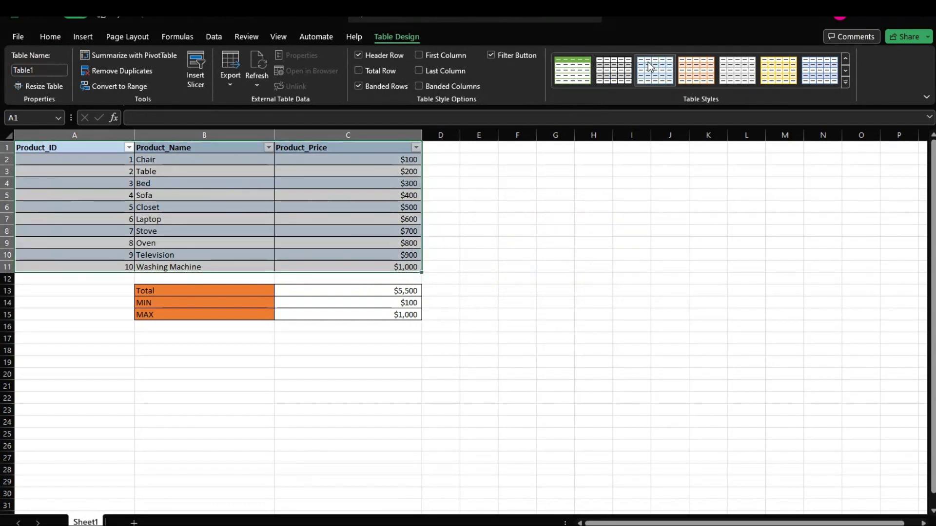
pyautogui.click(697, 66)
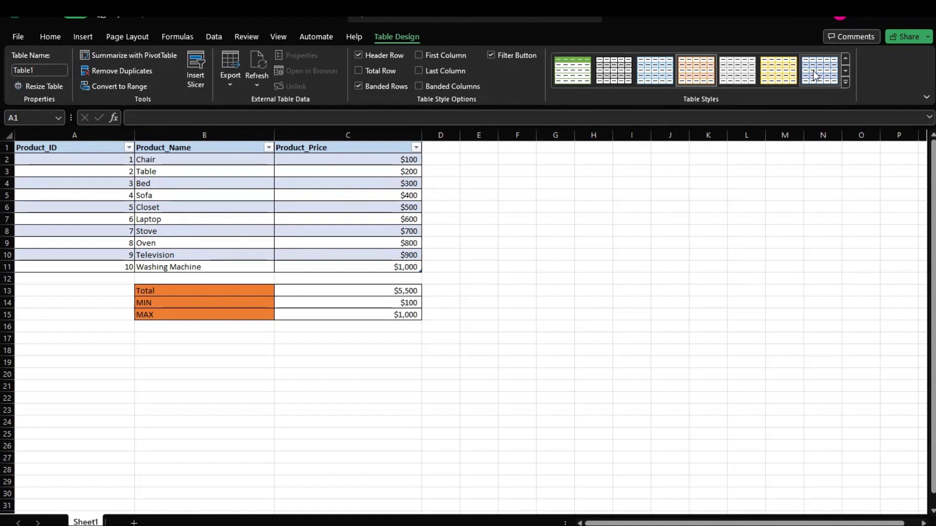
pyautogui.click(778, 73)
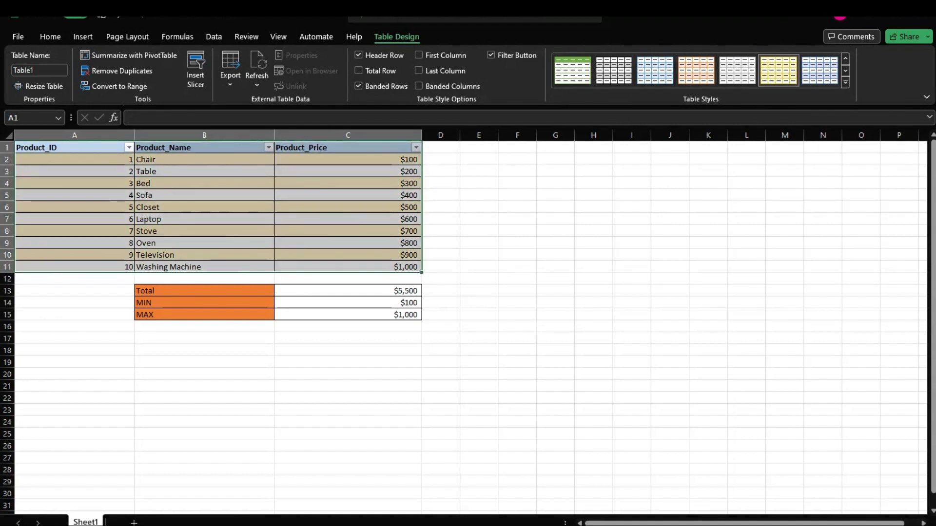
pyautogui.click(516, 254)
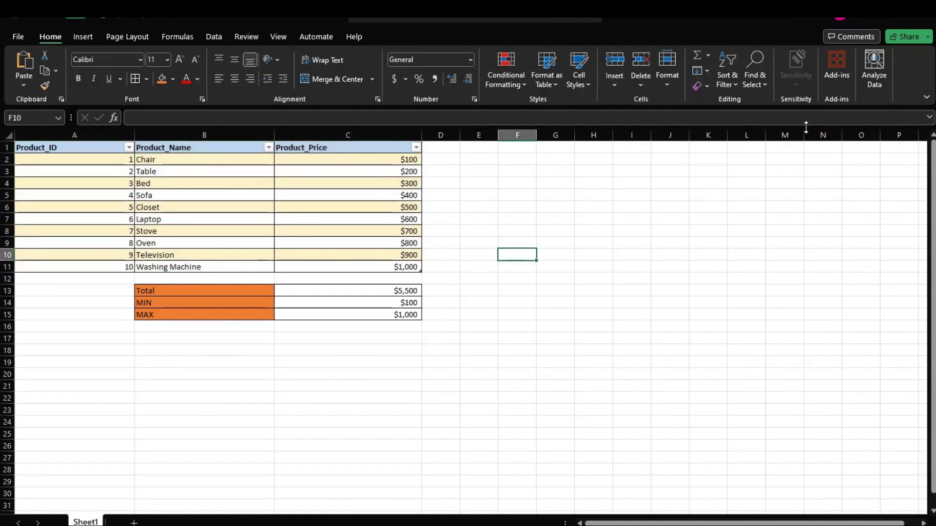
pyautogui.click(632, 239)
# - Insert a pie chart of the product table A1:C11, comparing the recommended Clustered Bar, Line and Pie types first
pyautogui.click(359, 205)
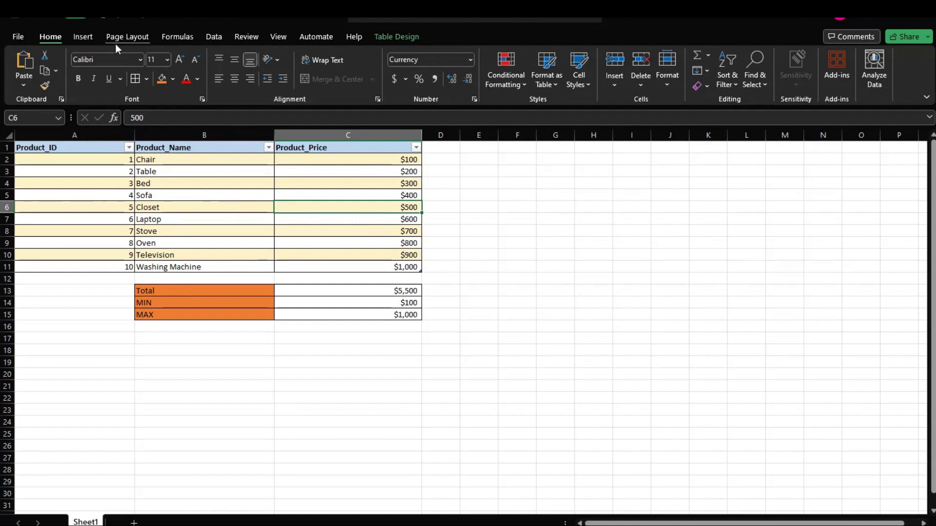
pyautogui.click(83, 38)
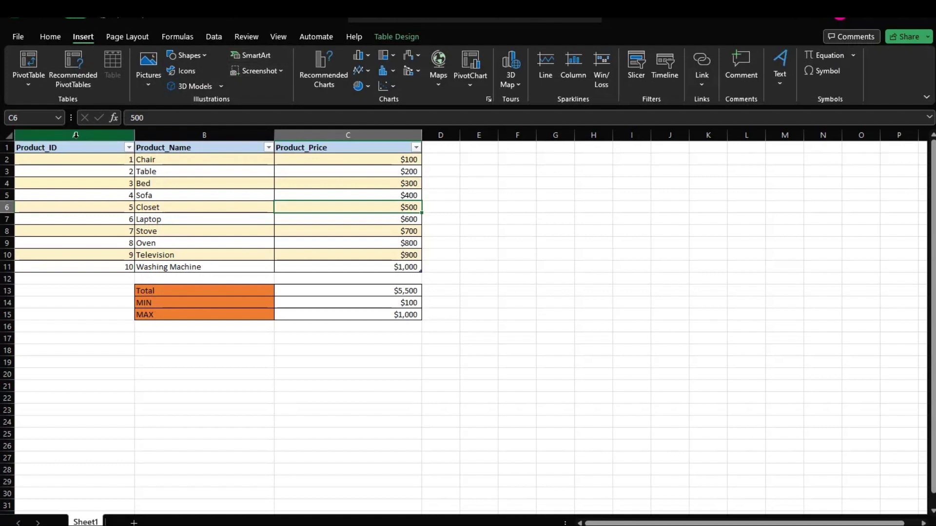
pyautogui.moveTo(73, 147); pyautogui.dragTo(340, 265)
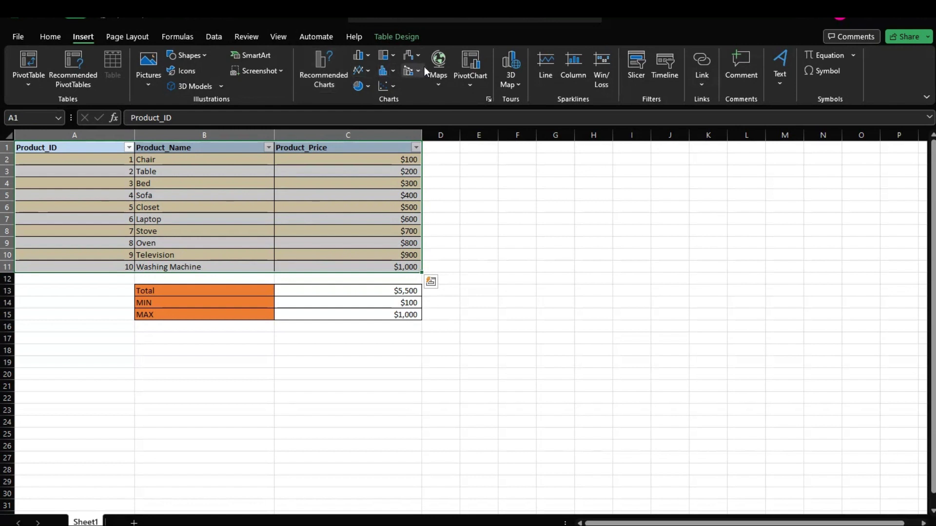
pyautogui.click(331, 69)
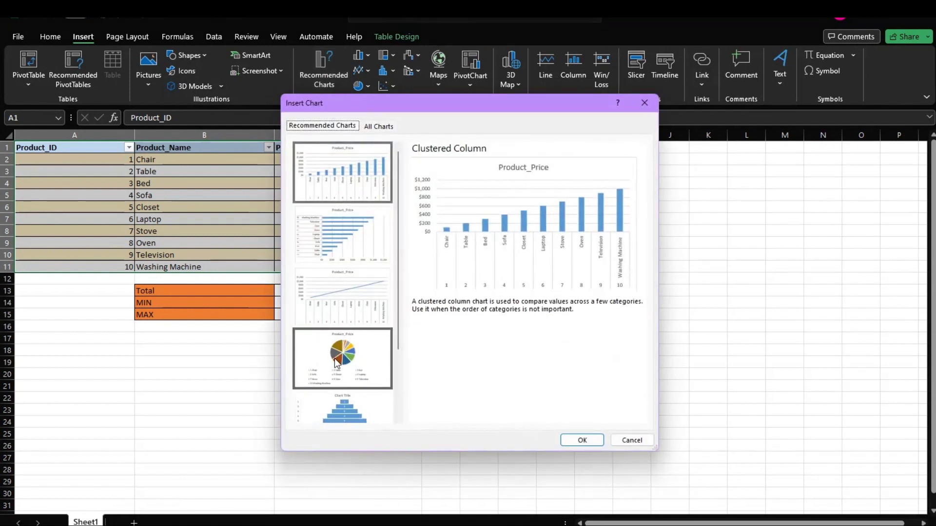
pyautogui.scroll(-3, 336, 363)
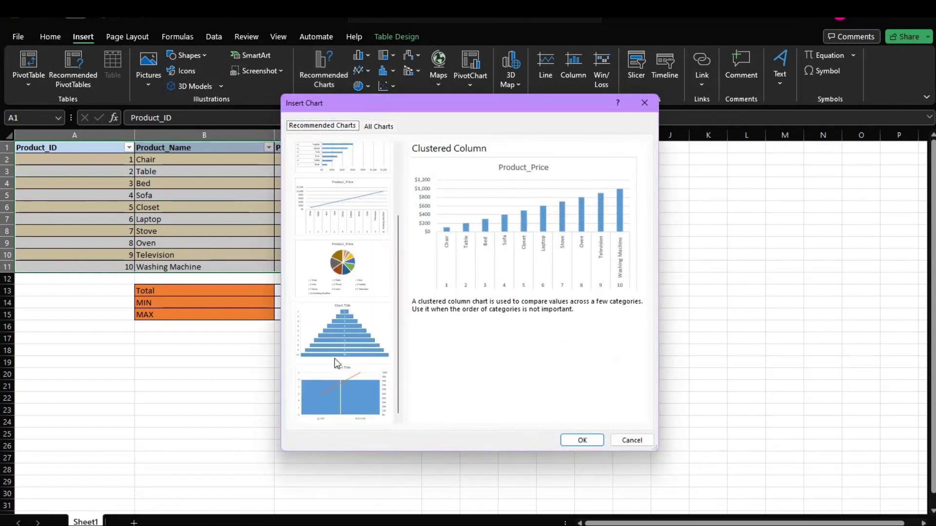
pyautogui.scroll(3, 335, 364)
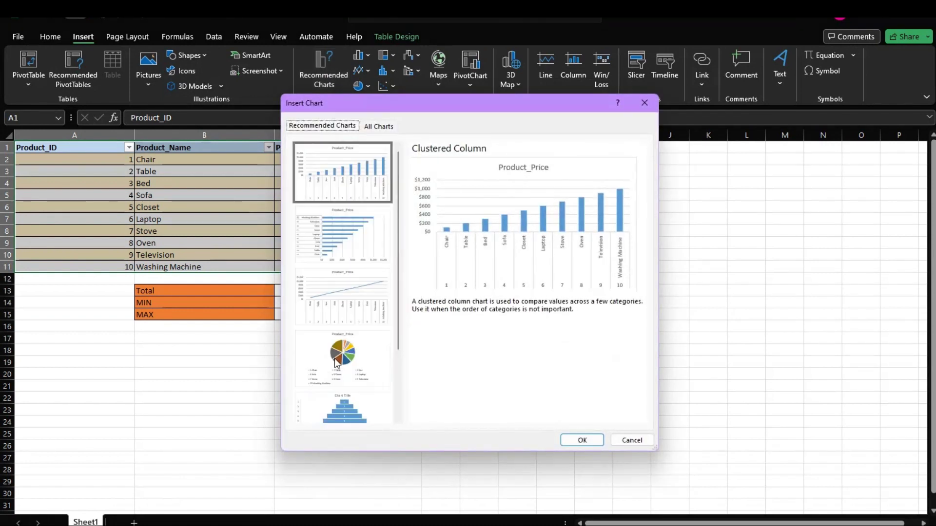
pyautogui.click(331, 254)
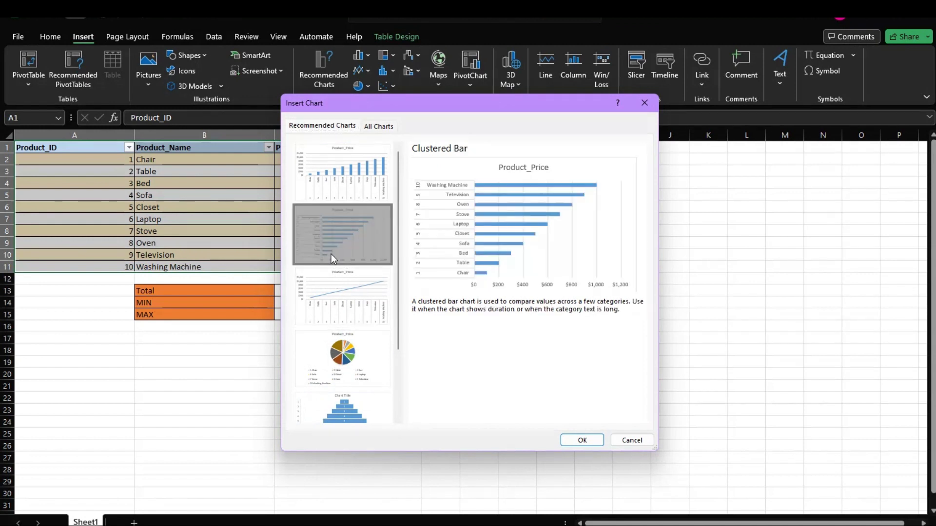
pyautogui.click(333, 283)
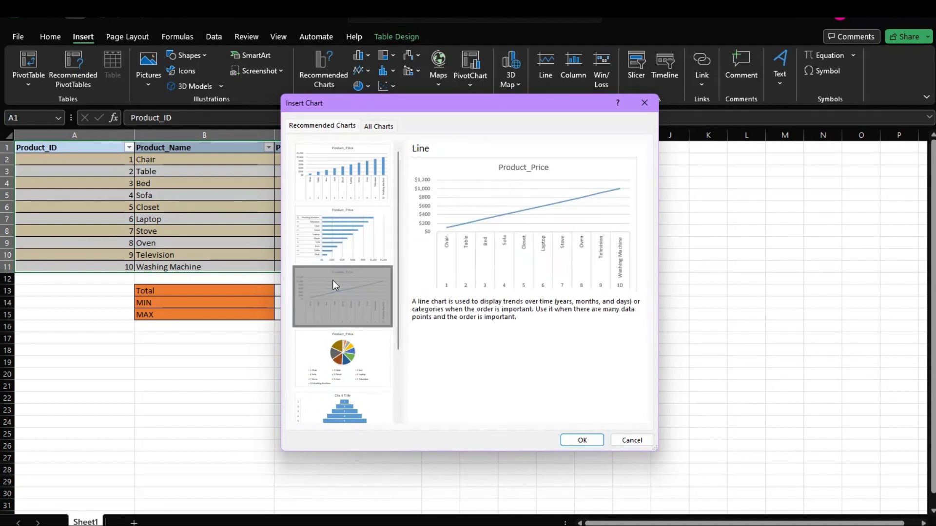
pyautogui.scroll(-2, 332, 282)
pyautogui.click(332, 282)
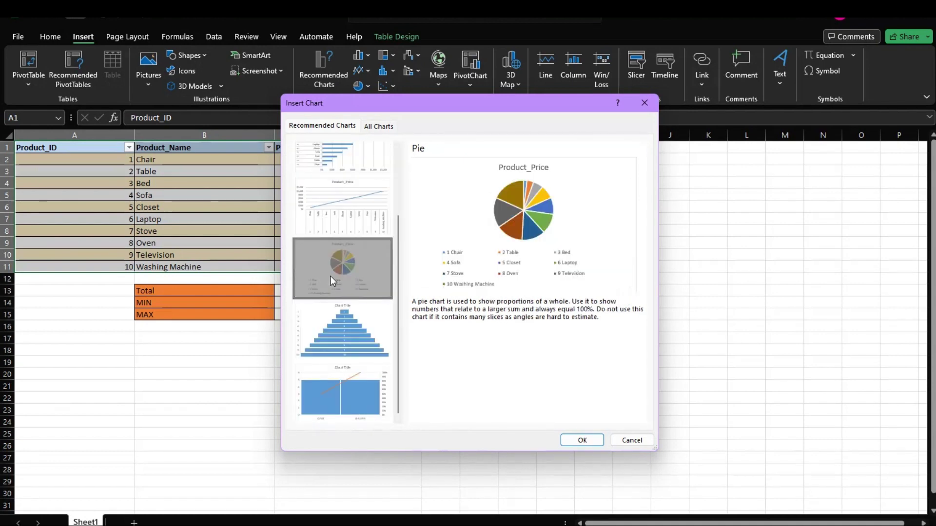
pyautogui.click(572, 439)
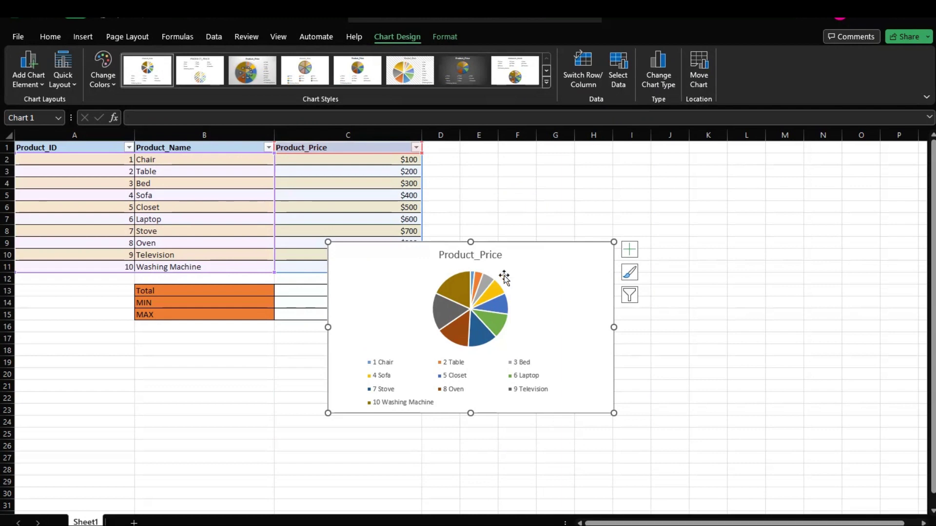
# - Move the Product_Price pie chart off the data into the empty cells beside the table, from column D to K, and deselect it
pyautogui.moveTo(520, 264); pyautogui.dragTo(636, 223)
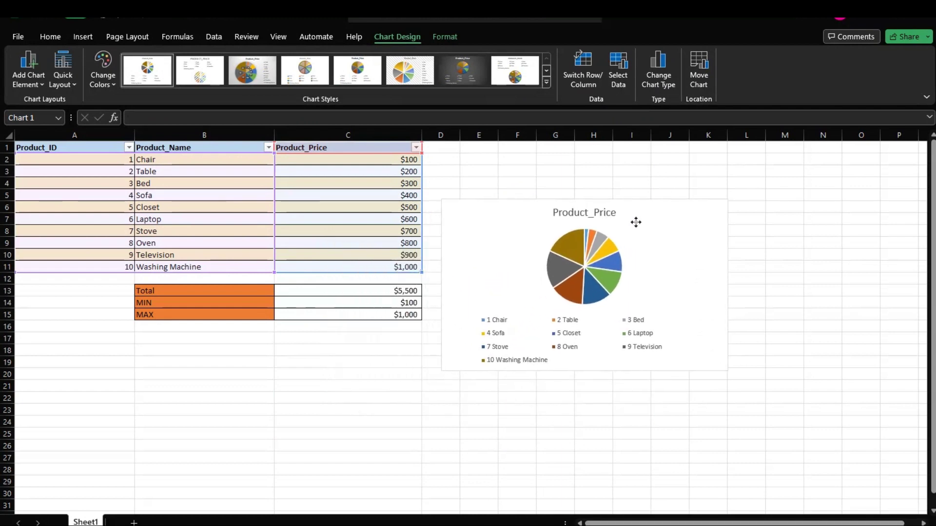
pyautogui.scroll(-1, 635, 222)
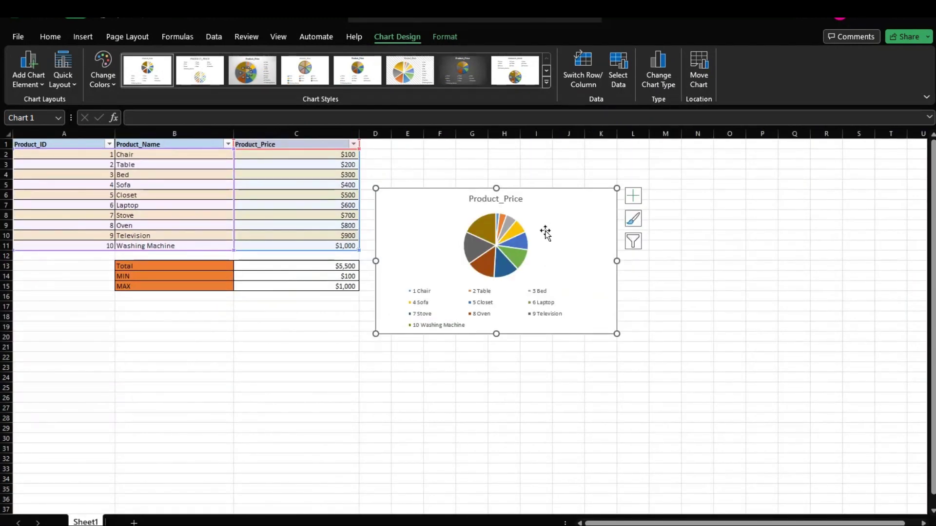
pyautogui.scroll(3, 545, 232)
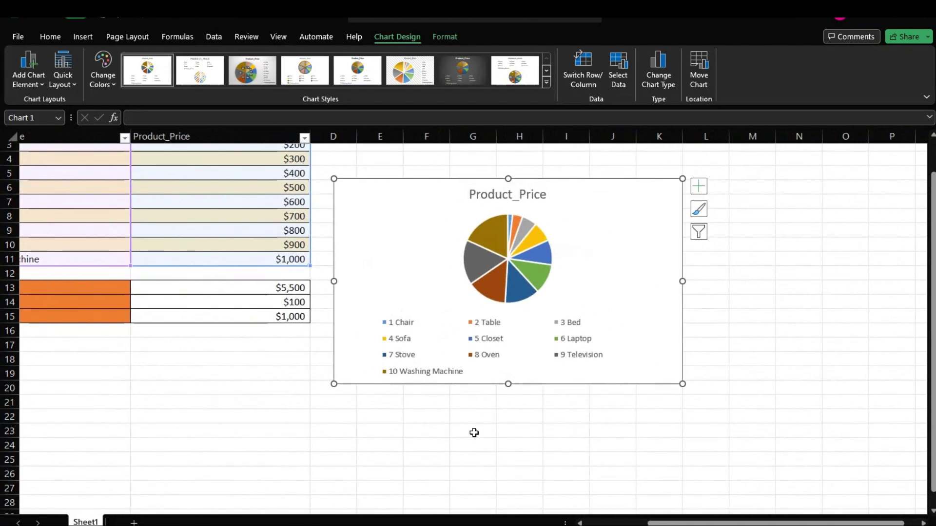
pyautogui.keyDown('ctrl'); pyautogui.scroll(-4, 474, 433); pyautogui.keyUp('ctrl')
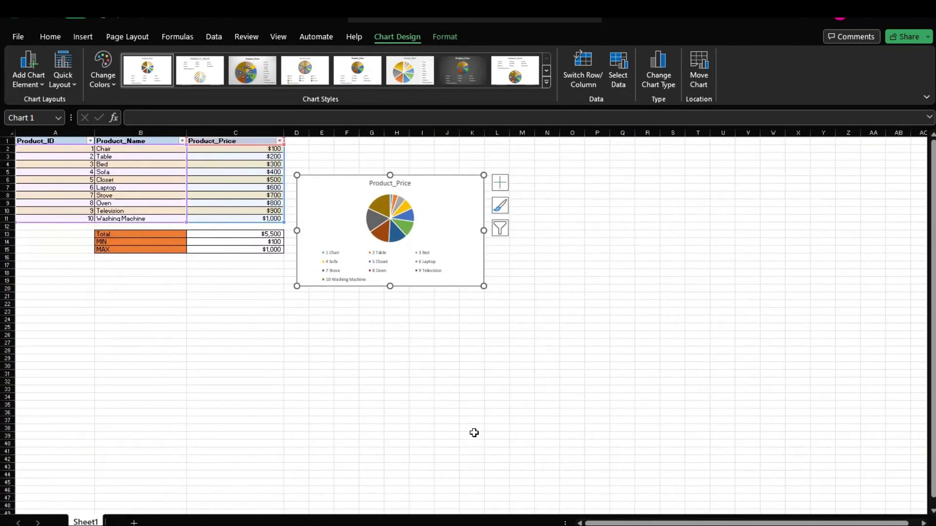
pyautogui.scroll(-2, 474, 432)
pyautogui.keyDown('ctrl'); pyautogui.scroll(1, 474, 433); pyautogui.keyUp('ctrl')
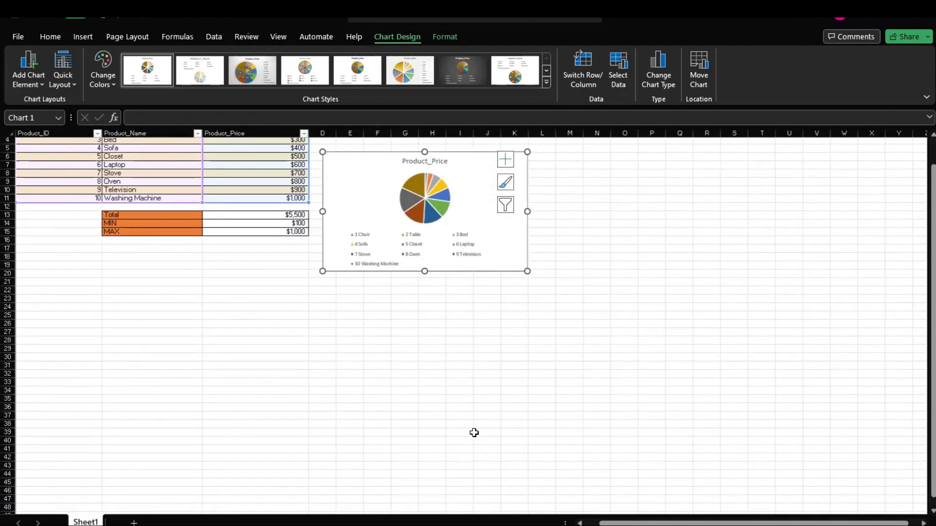
pyautogui.scroll(2, 474, 433)
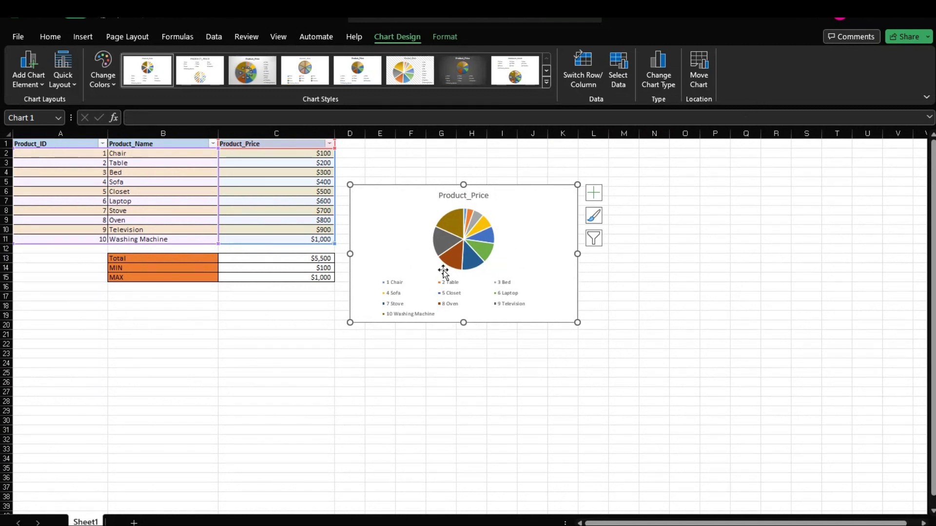
pyautogui.click(324, 363)
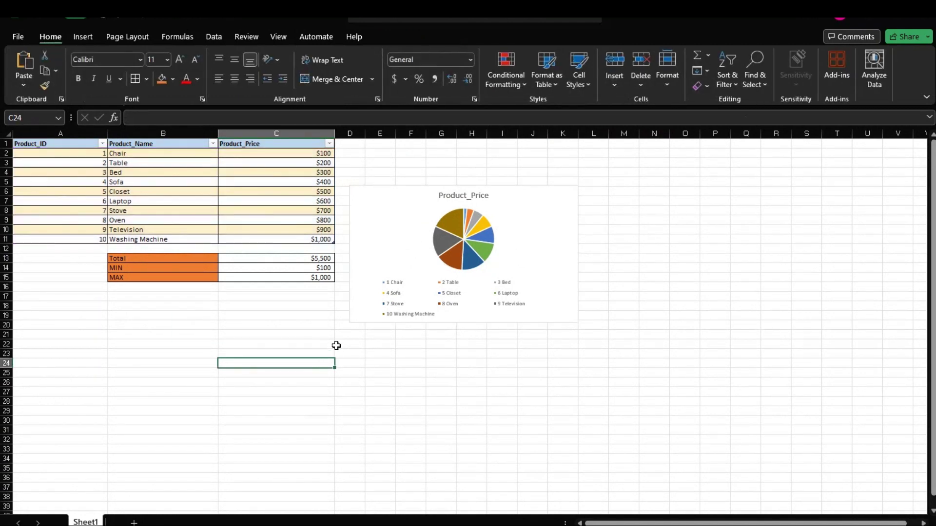